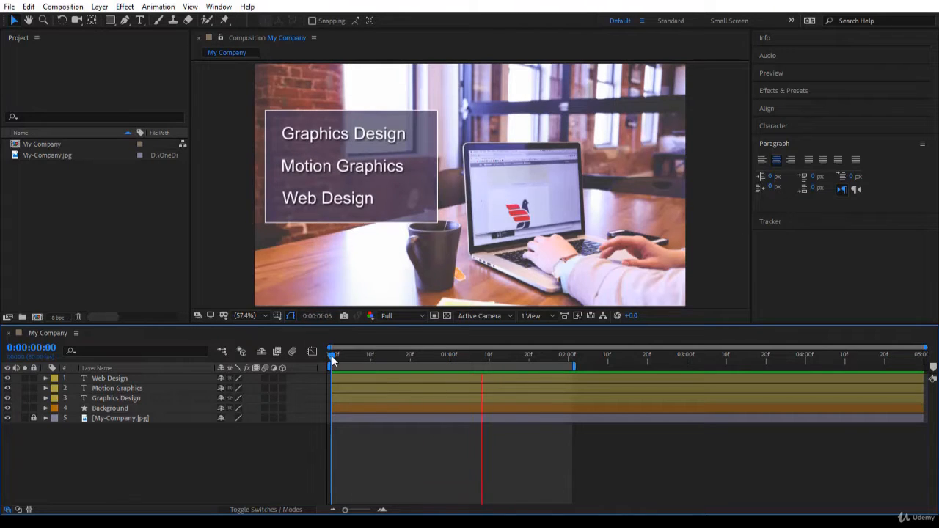
Step: Scrub the animation to 0:00:00:28 and examine the Web Design layer's Transform properties, leaving the layer collapsed
{"action": "left_click_drag", "start_coordinate": [331, 355], "coordinate": [443, 382]}
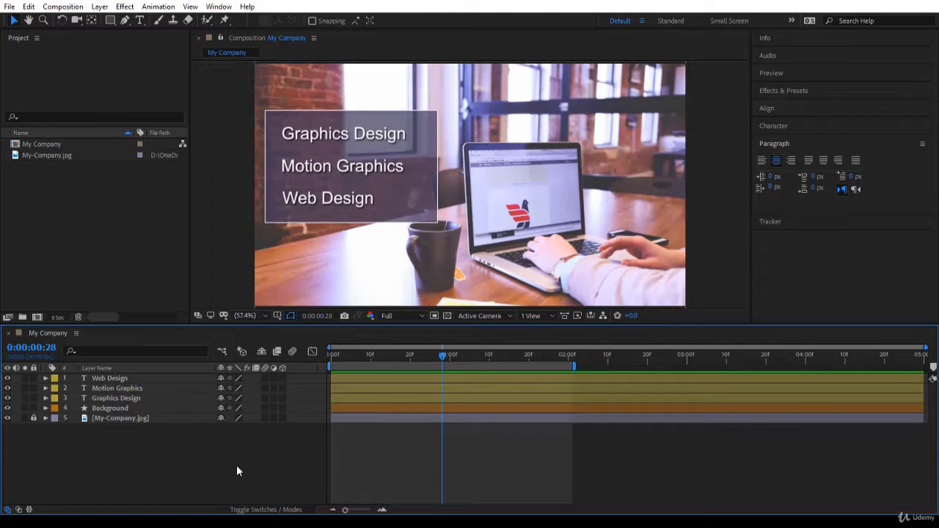
{"action": "left_click", "coordinate": [72, 377]}
{"action": "left_click", "coordinate": [45, 378]}
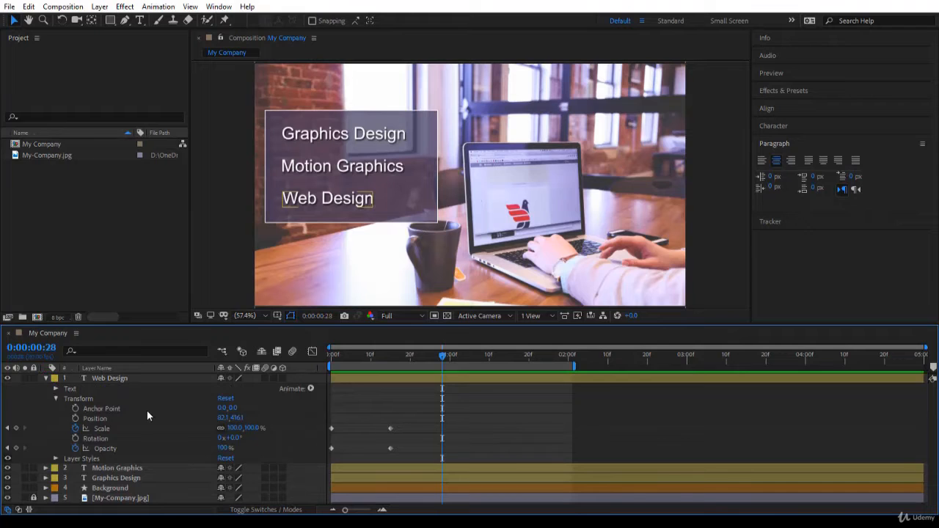
{"action": "left_click", "coordinate": [57, 399]}
{"action": "left_click", "coordinate": [56, 398]}
{"action": "left_click", "coordinate": [46, 378]}
{"action": "left_click", "coordinate": [94, 481]}
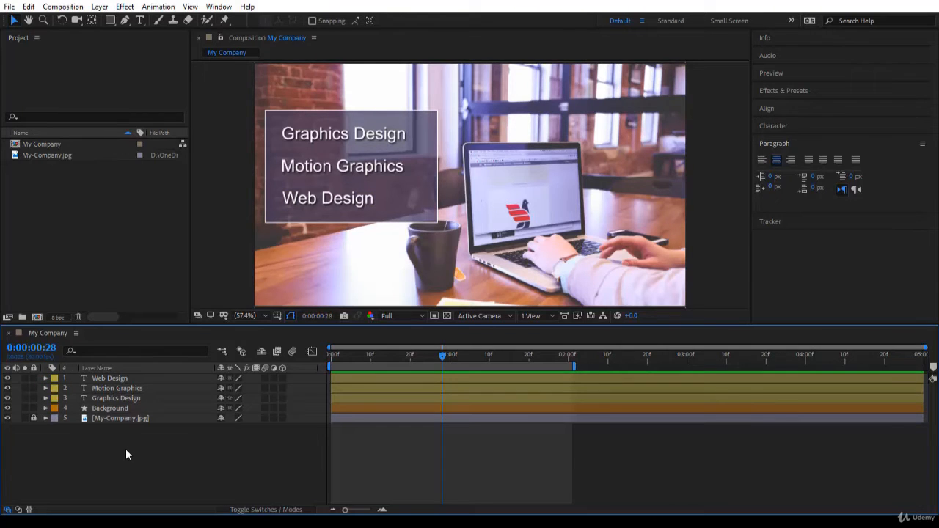
Step: Show and hide only the keyframed properties of the Web Design layer
{"action": "left_click", "coordinate": [114, 378]}
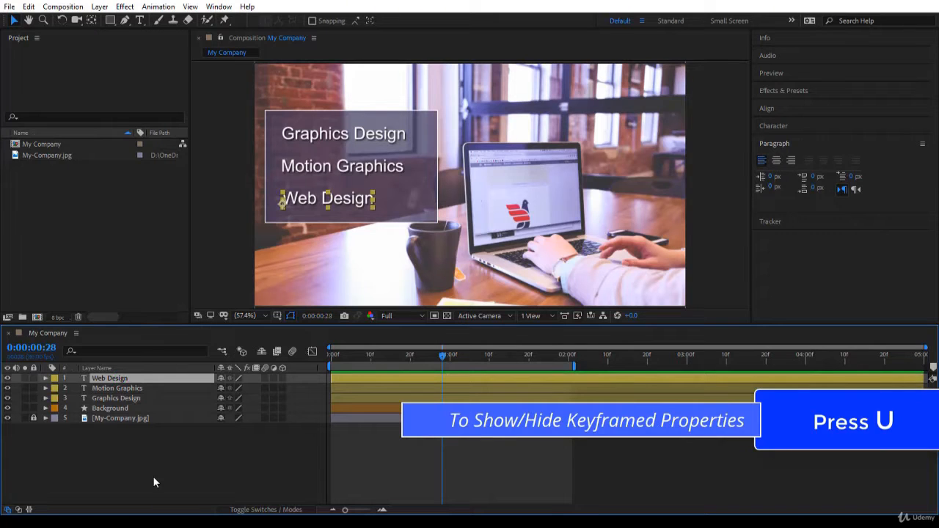
{"action": "key", "text": "u"}
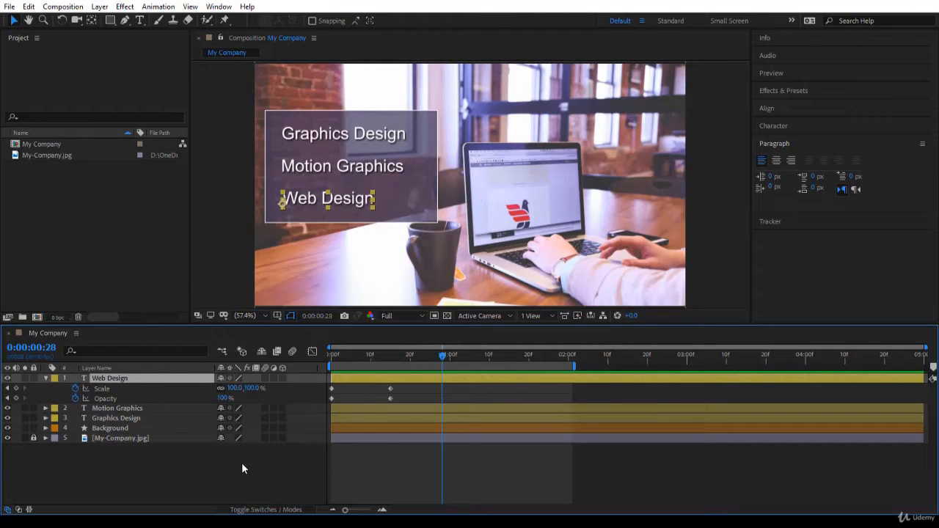
{"action": "key", "text": "u"}
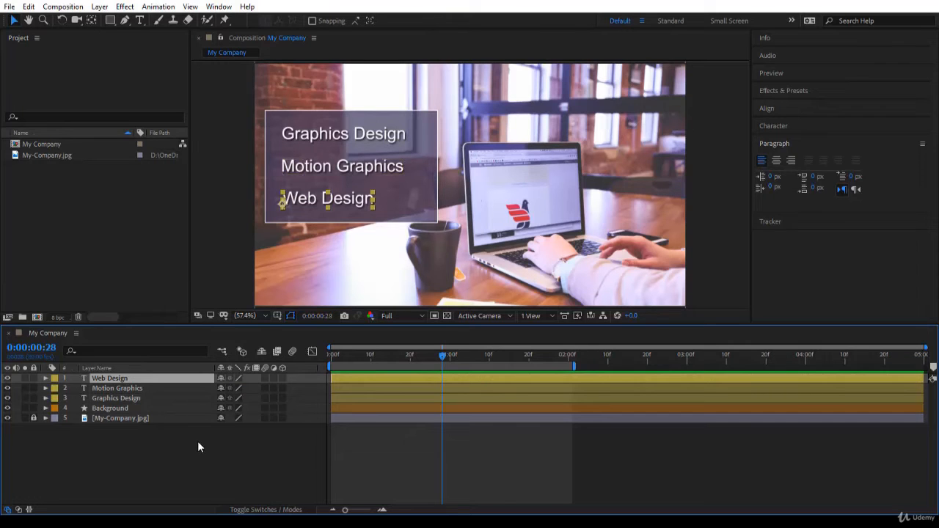
{"action": "key", "text": "u"}
{"action": "key", "text": "u"}
Step: Reveal the keyframed properties of the Web Design, Motion Graphics, Graphics Design and Background layers together
{"action": "left_click_drag", "start_coordinate": [122, 451], "coordinate": [151, 379]}
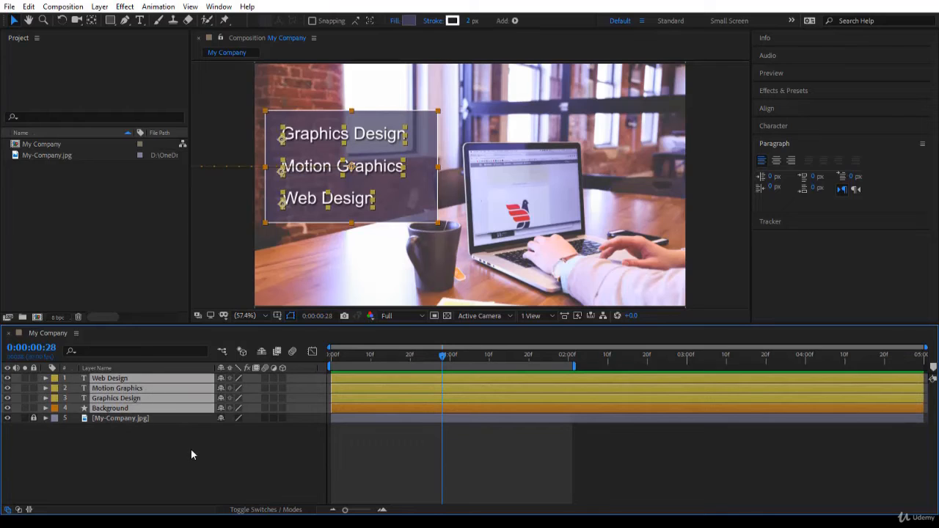
{"action": "left_click_drag", "start_coordinate": [116, 443], "coordinate": [183, 376]}
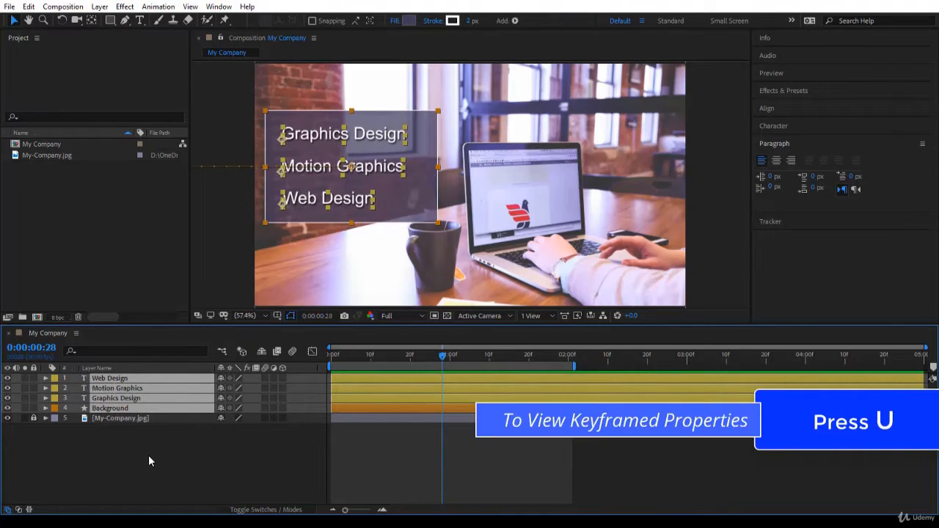
{"action": "key", "text": "u"}
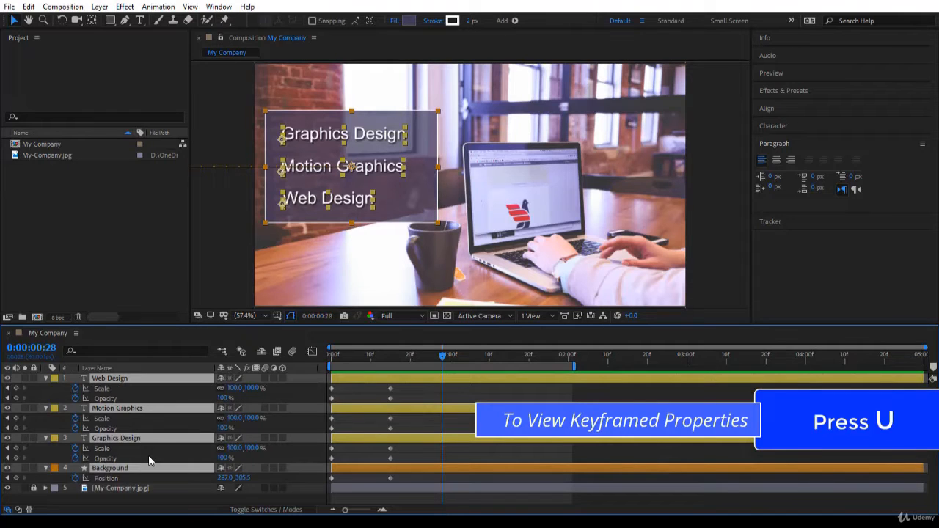
{"action": "key", "text": "u"}
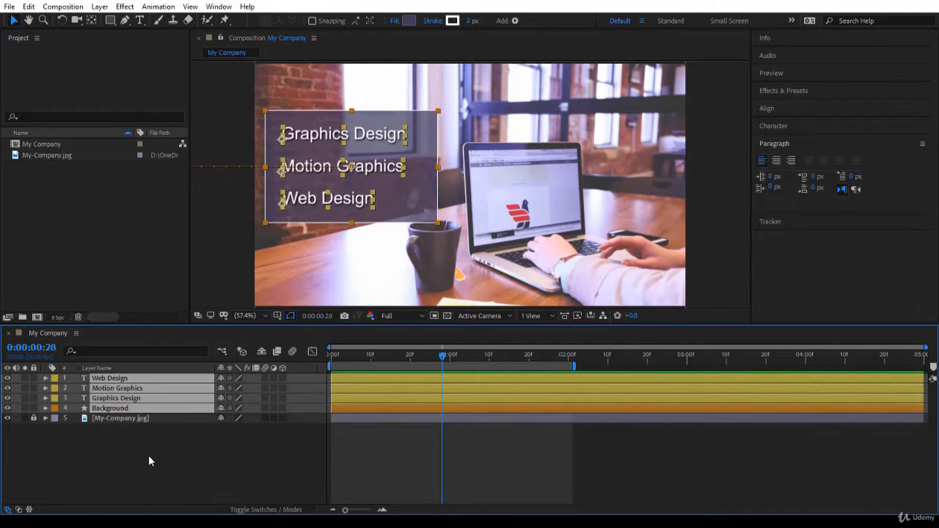
{"action": "key", "text": "u"}
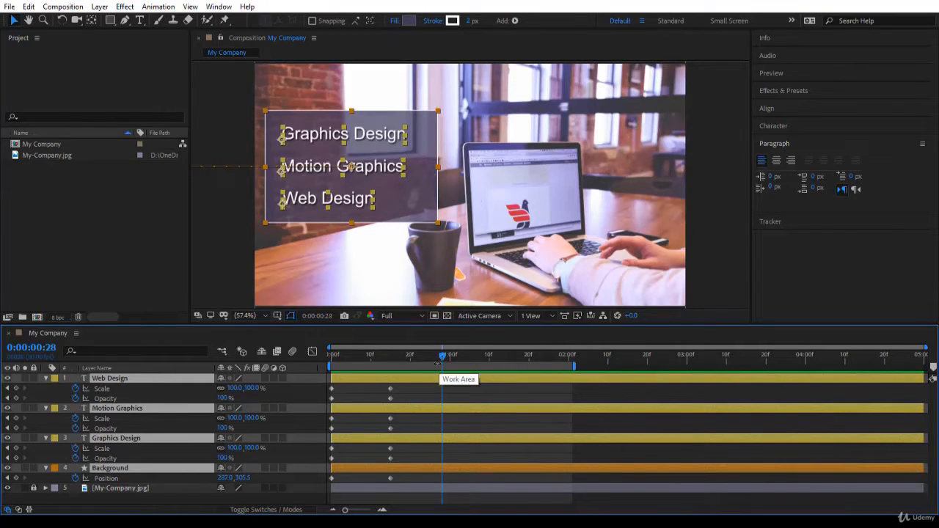
Step: Play the animation from the first frame and deselect all layers
{"action": "left_click_drag", "start_coordinate": [442, 357], "coordinate": [305, 377]}
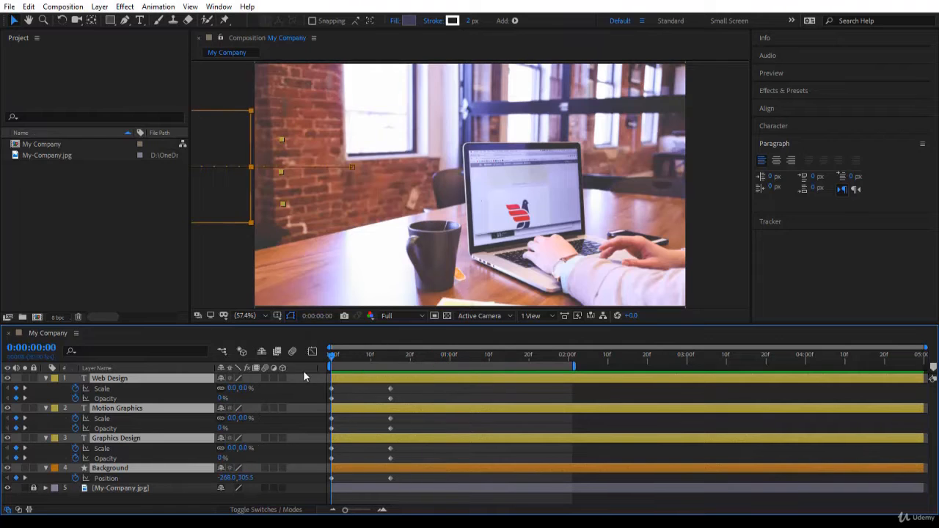
{"action": "key", "text": "space"}
{"action": "left_click", "coordinate": [460, 392]}
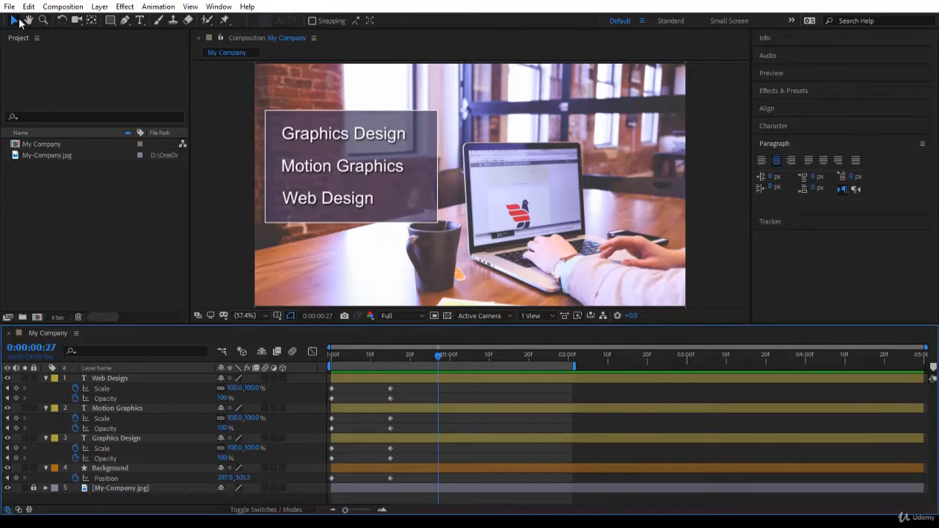
Step: Shift the Background layer to start at 0:00:00:27 and play the animation from the beginning
{"action": "left_click", "coordinate": [349, 469]}
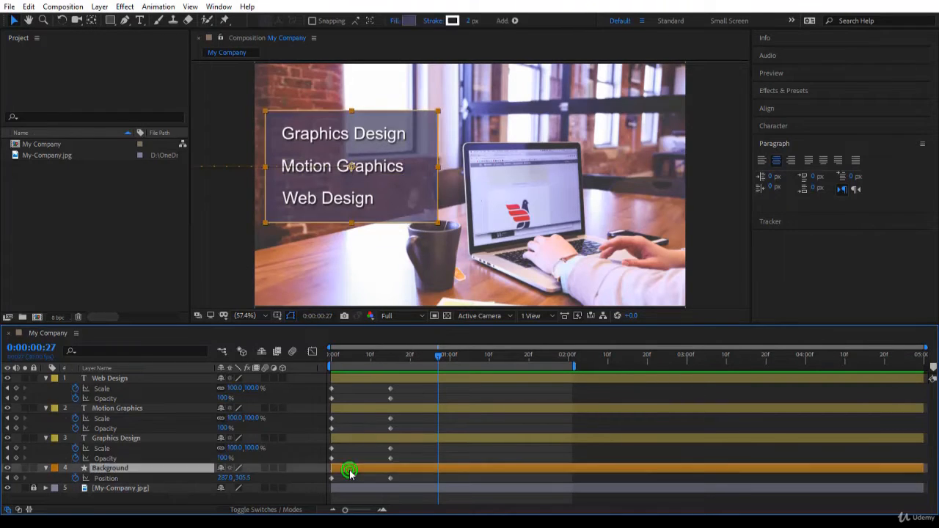
{"action": "left_click_drag", "start_coordinate": [349, 468], "coordinate": [458, 469]}
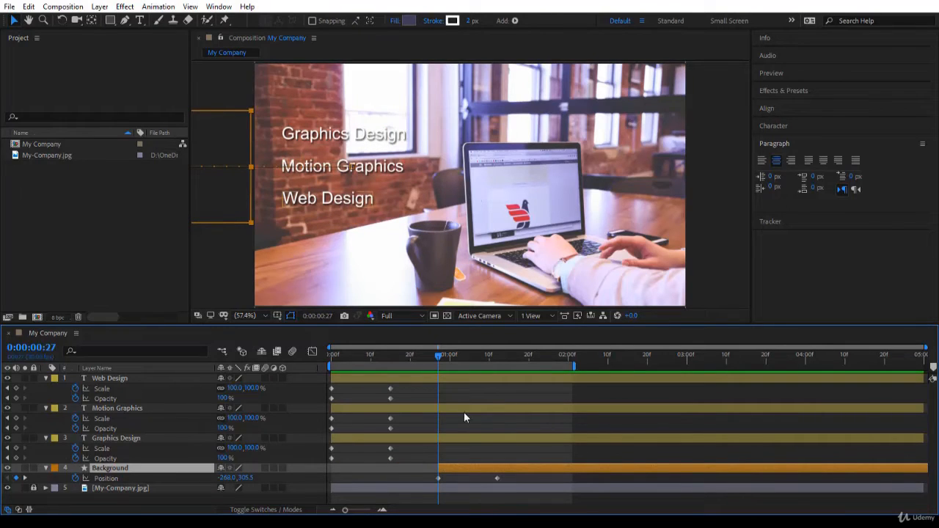
{"action": "key", "text": "Home"}
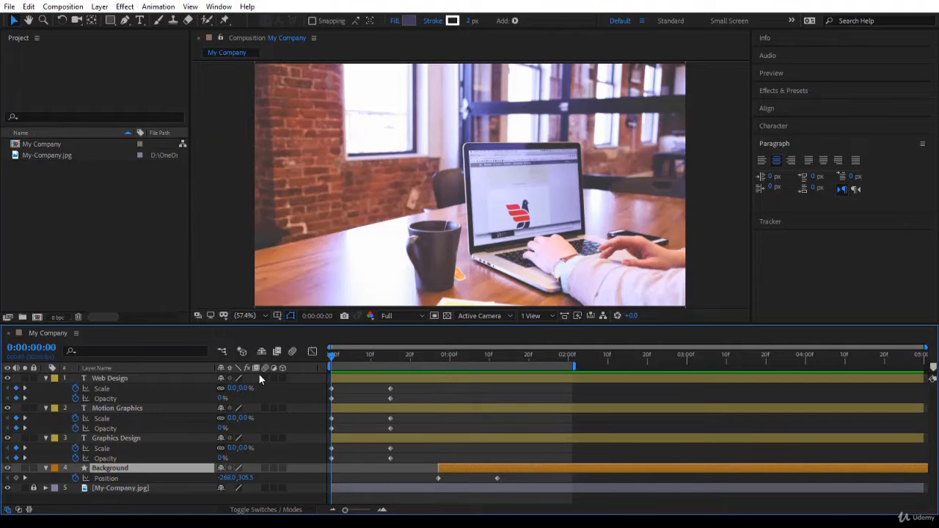
{"action": "key", "text": "space"}
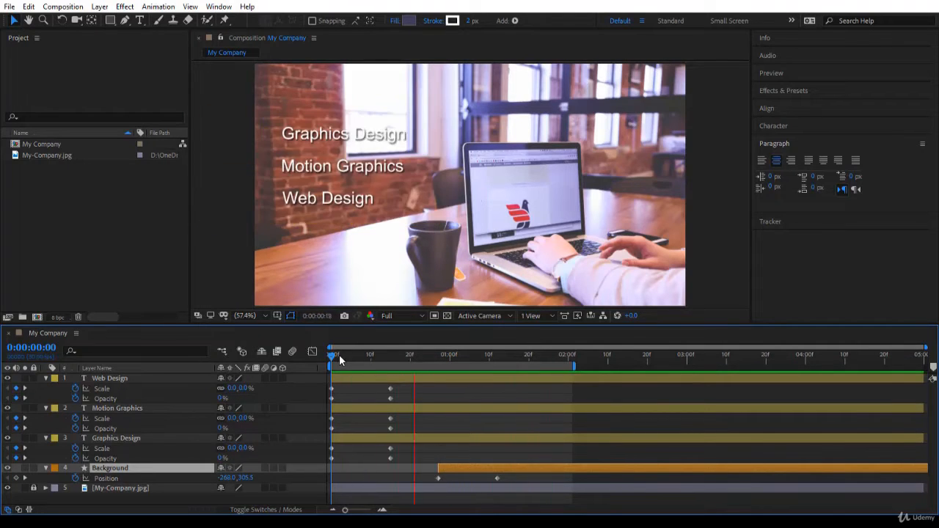
Step: Scrub through the first second to examine when the text and the Background layer appear
{"action": "left_click_drag", "start_coordinate": [333, 355], "coordinate": [433, 357]}
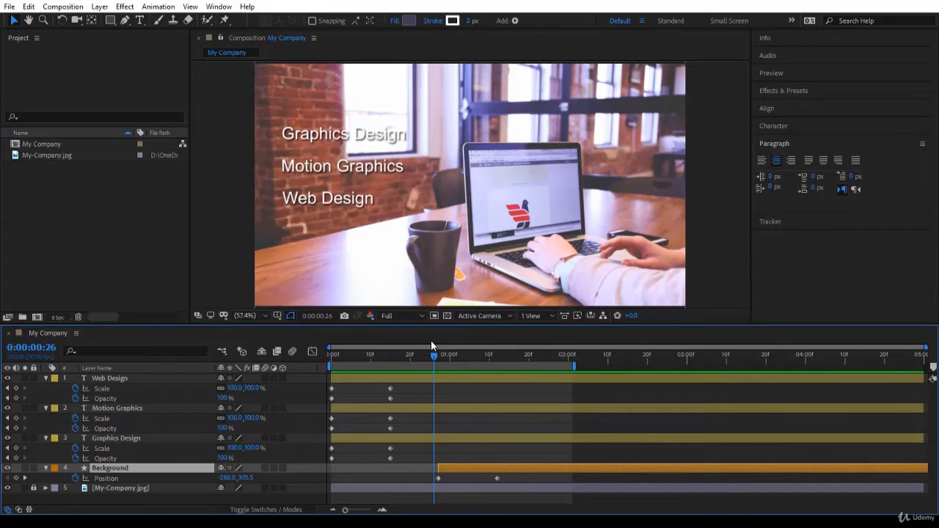
{"action": "left_click", "coordinate": [370, 360]}
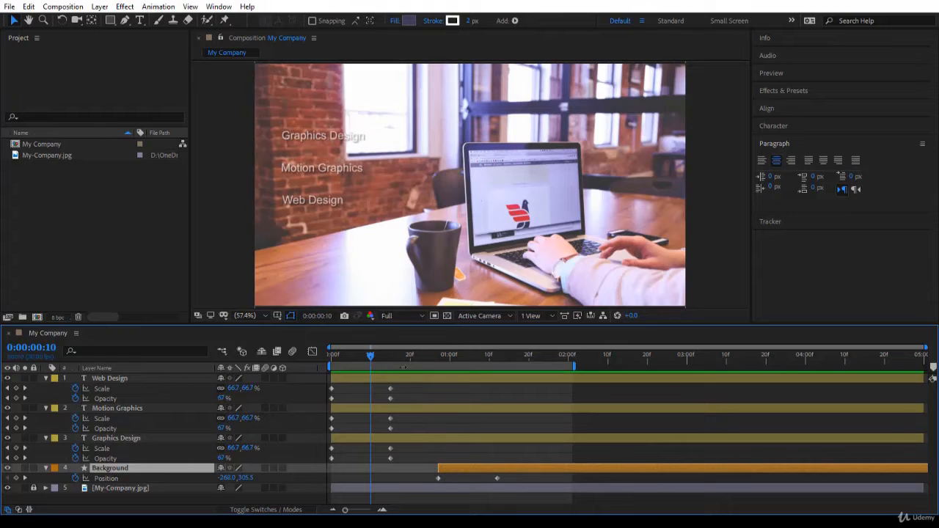
{"action": "key", "text": "i"}
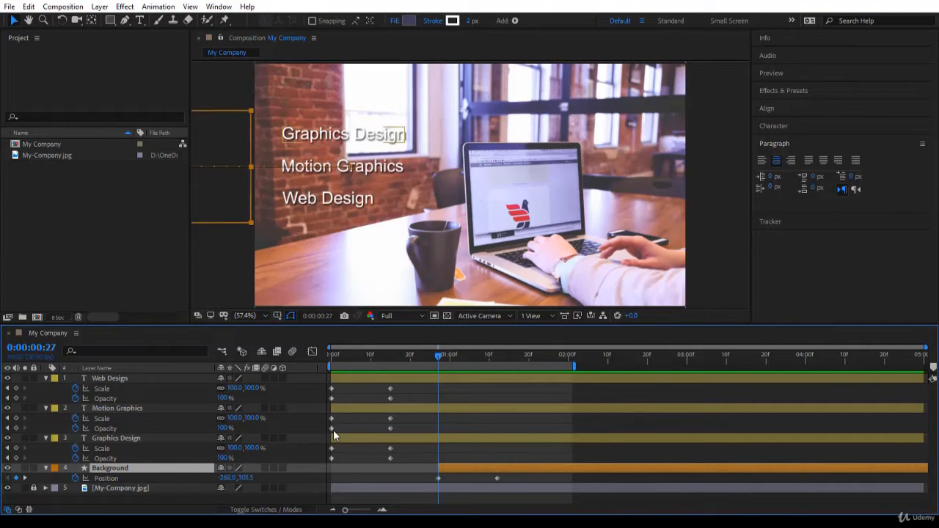
{"action": "left_click", "coordinate": [438, 357]}
{"action": "mouse_move", "coordinate": [430, 360]}
{"action": "left_mouse_down"}
{"action": "mouse_move", "coordinate": [364, 364]}
{"action": "mouse_move", "coordinate": [370, 372]}
{"action": "mouse_move", "coordinate": [421, 369]}
{"action": "left_mouse_up"}
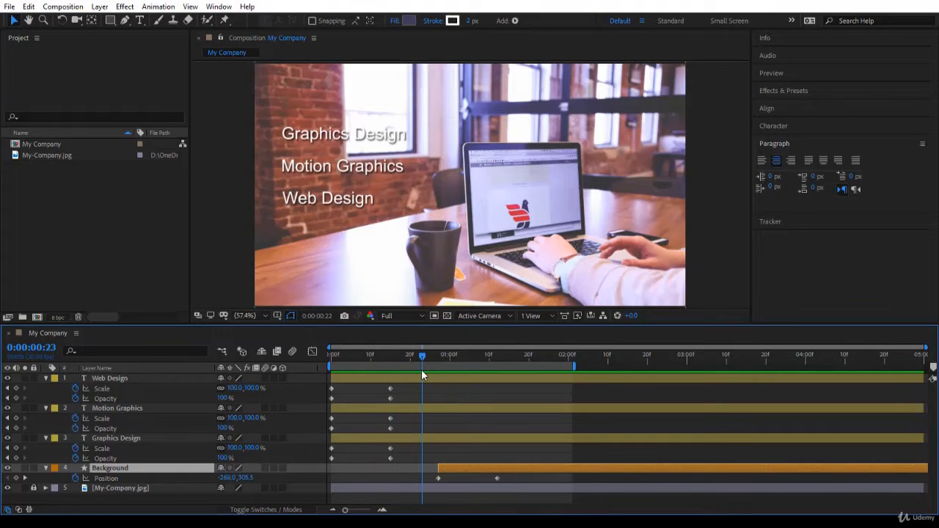
Step: Set the current time to frame 10 and snap the start of the Background layer to it
{"action": "left_click", "coordinate": [43, 349]}
{"action": "type", "text": "10"}
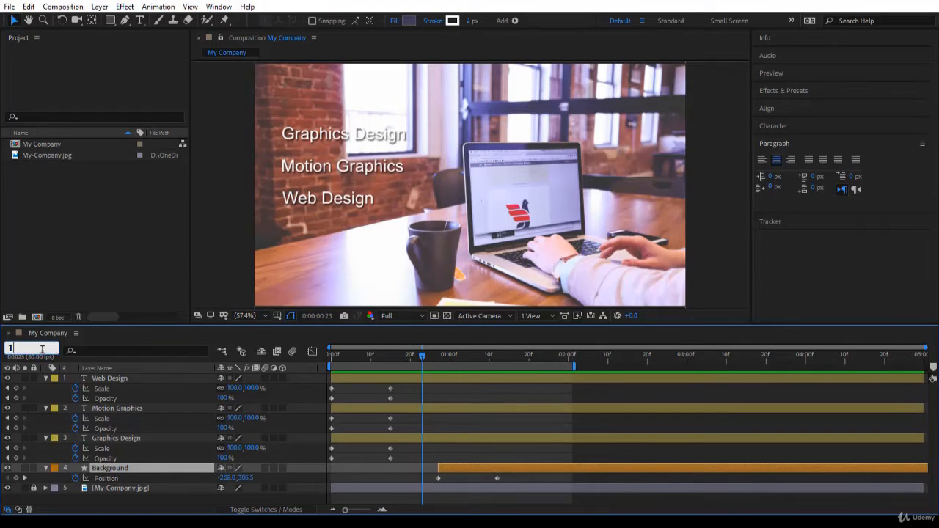
{"action": "key", "text": "Return"}
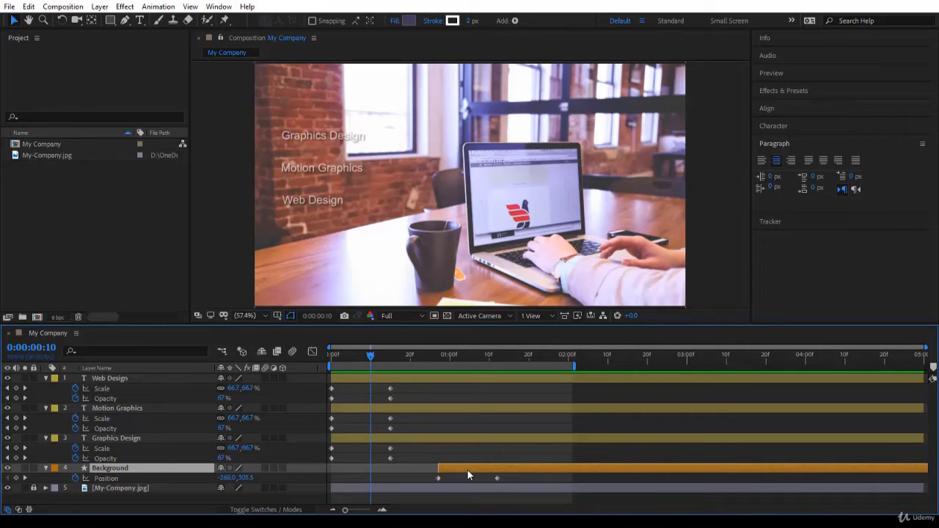
{"action": "left_click_drag", "start_coordinate": [468, 470], "coordinate": [405, 475]}
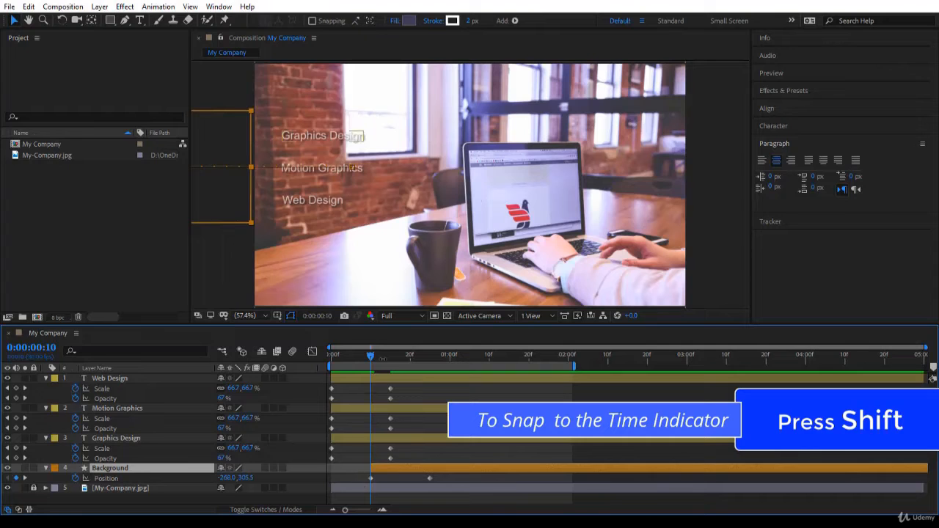
Step: Play the animation from the start and scrub to 0:00:00:14 to check the Background layer's entrance
{"action": "left_click_drag", "start_coordinate": [369, 353], "coordinate": [298, 364]}
{"action": "key", "text": "space"}
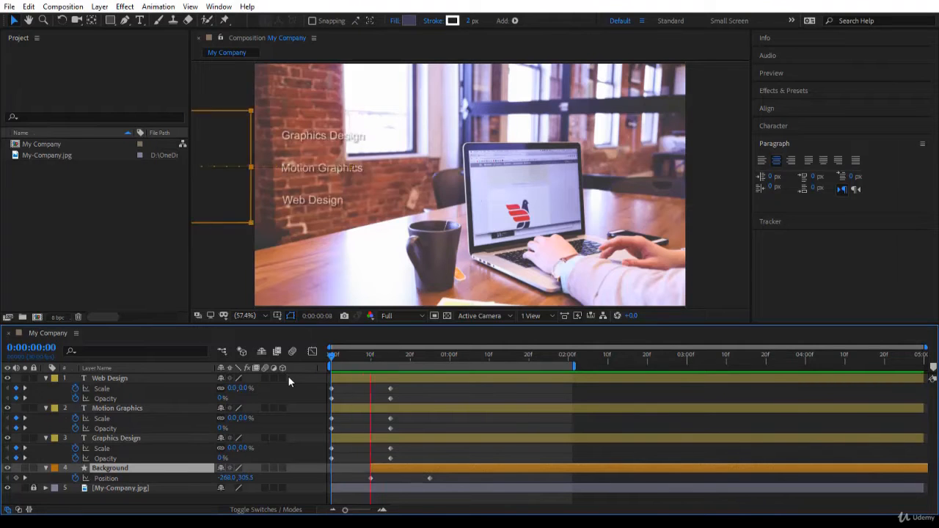
{"action": "left_click_drag", "start_coordinate": [335, 354], "coordinate": [387, 356]}
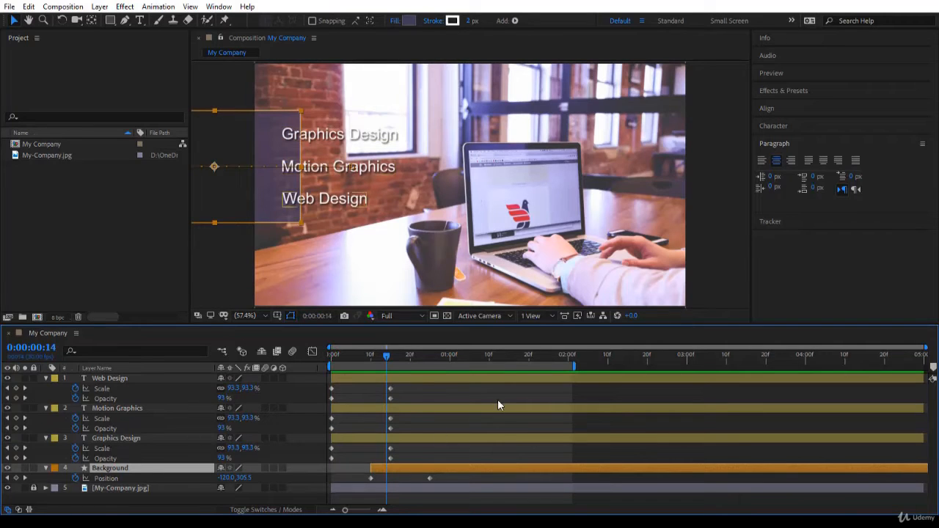
Step: Shift the Graphics Design, Motion Graphics and Web Design layers together to start at 0:00:00:20, and replay from the first frame
{"action": "left_click_drag", "start_coordinate": [387, 356], "coordinate": [411, 363]}
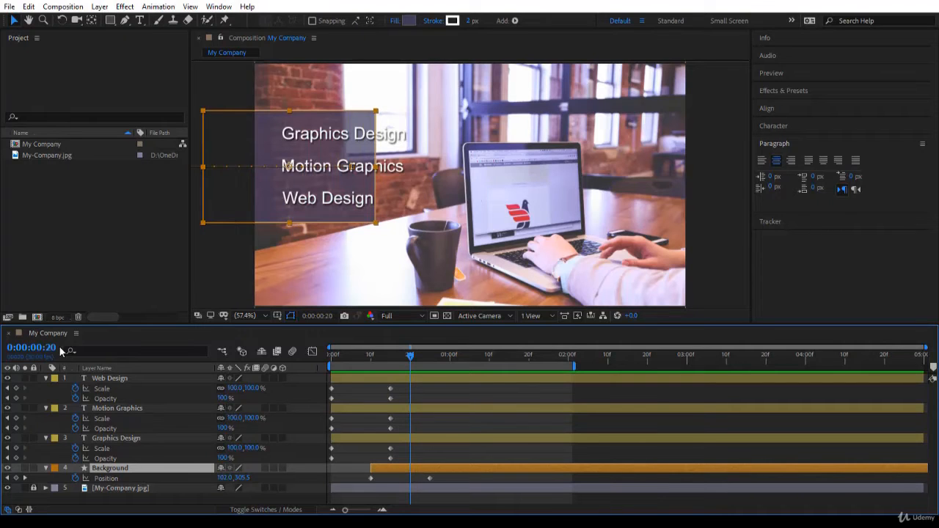
{"action": "left_click", "coordinate": [376, 439]}
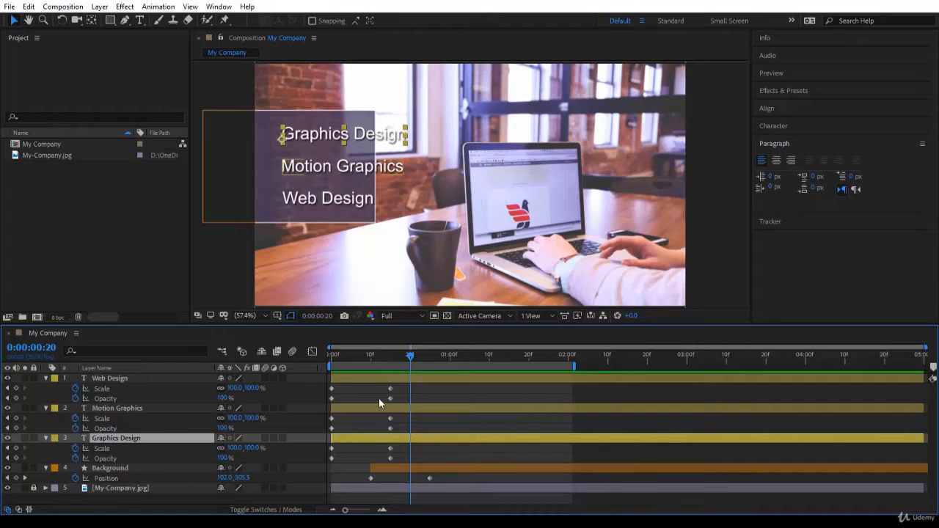
{"action": "left_click", "coordinate": [376, 378], "text": "shift"}
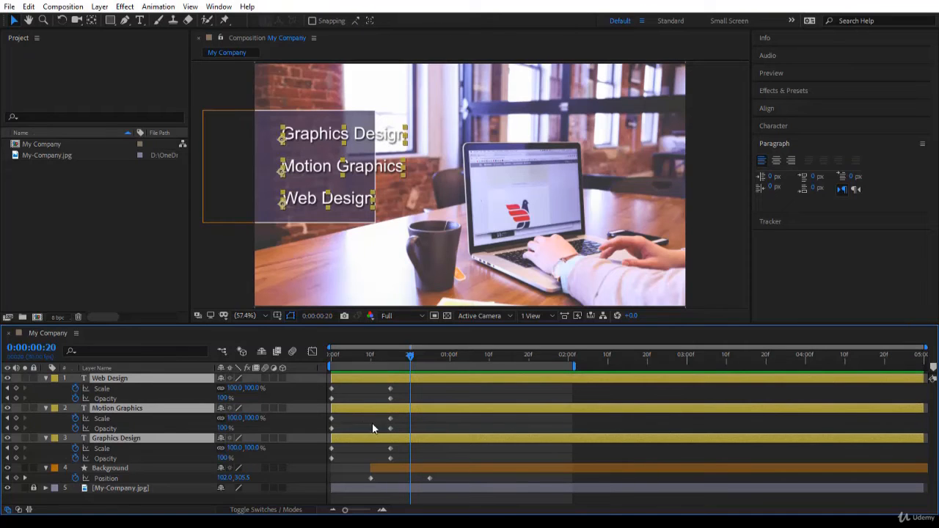
{"action": "left_click", "coordinate": [371, 439]}
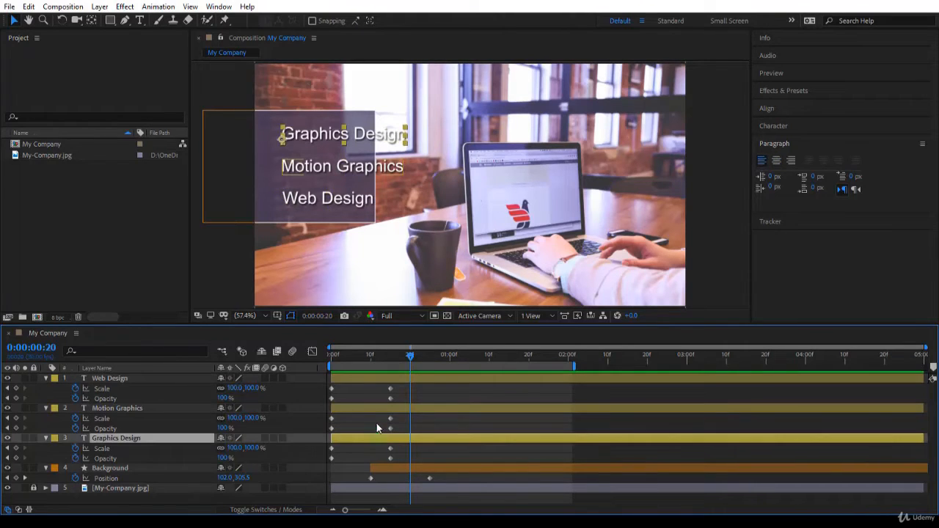
{"action": "left_click", "coordinate": [366, 408], "text": "shift"}
{"action": "left_click", "coordinate": [369, 380], "text": "shift"}
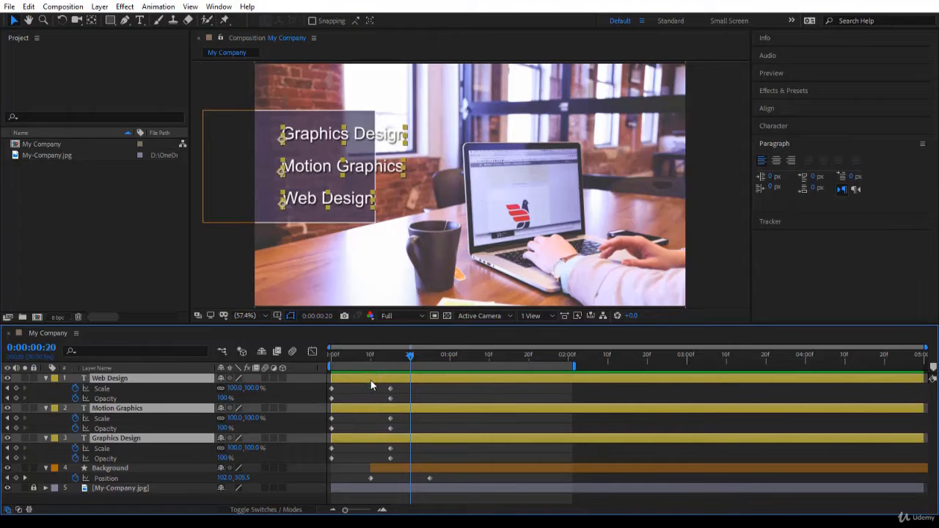
{"action": "left_click_drag", "start_coordinate": [366, 377], "coordinate": [438, 397]}
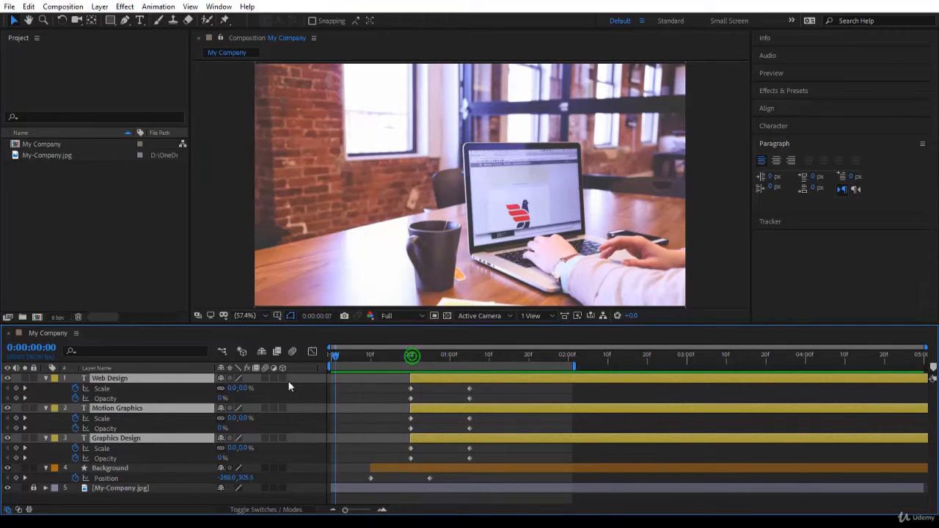
{"action": "key", "text": "Home"}
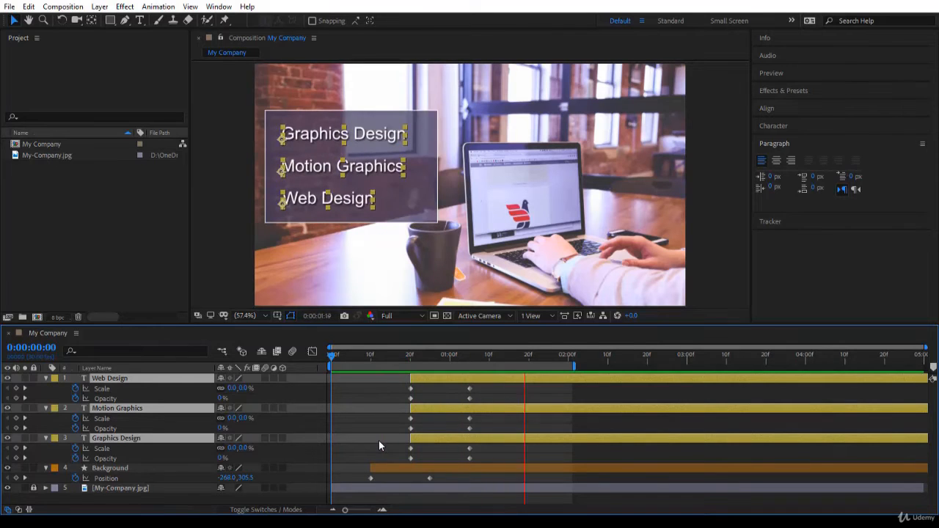
Step: Move the Web Design layer's ending Scale keyframe to 0:00:00:27
{"action": "left_click_drag", "start_coordinate": [330, 355], "coordinate": [439, 415]}
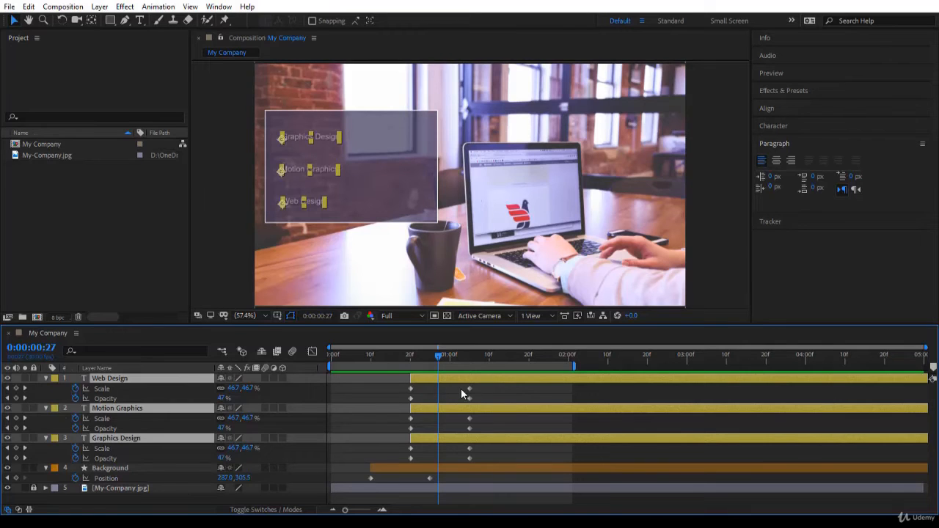
{"action": "left_click_drag", "start_coordinate": [469, 389], "coordinate": [437, 387]}
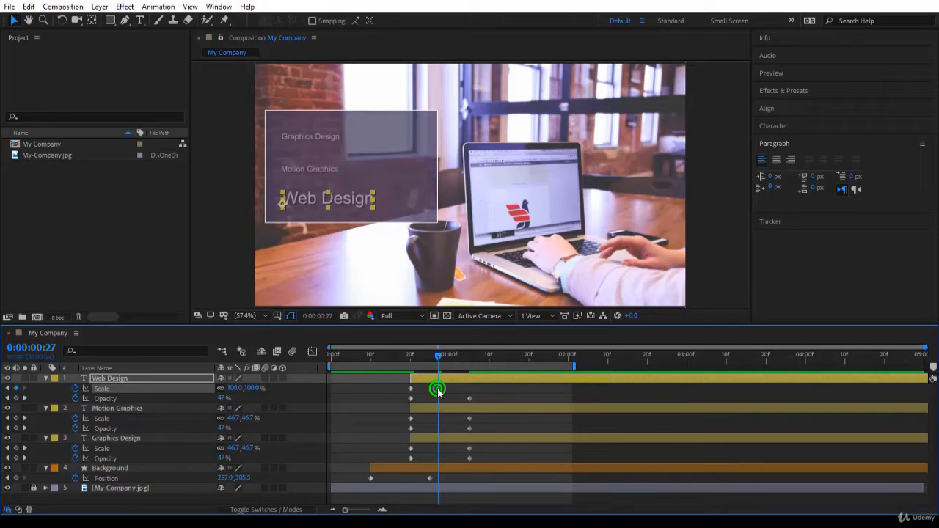
Step: Realign Web Design's ending Scale keyframe with its Opacity keyframe, and shift all three text layers' ending keyframes slightly later together
{"action": "left_click_drag", "start_coordinate": [437, 387], "coordinate": [470, 398]}
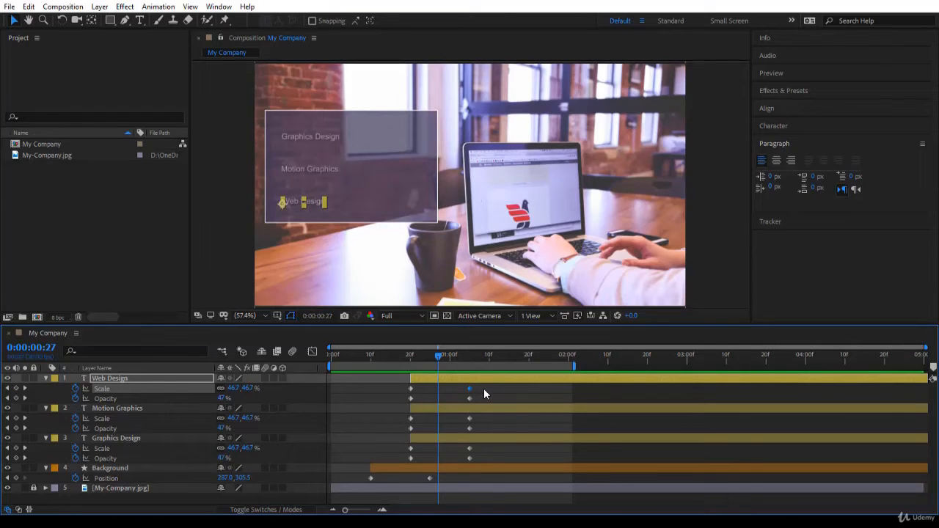
{"action": "left_click_drag", "start_coordinate": [483, 389], "coordinate": [456, 463]}
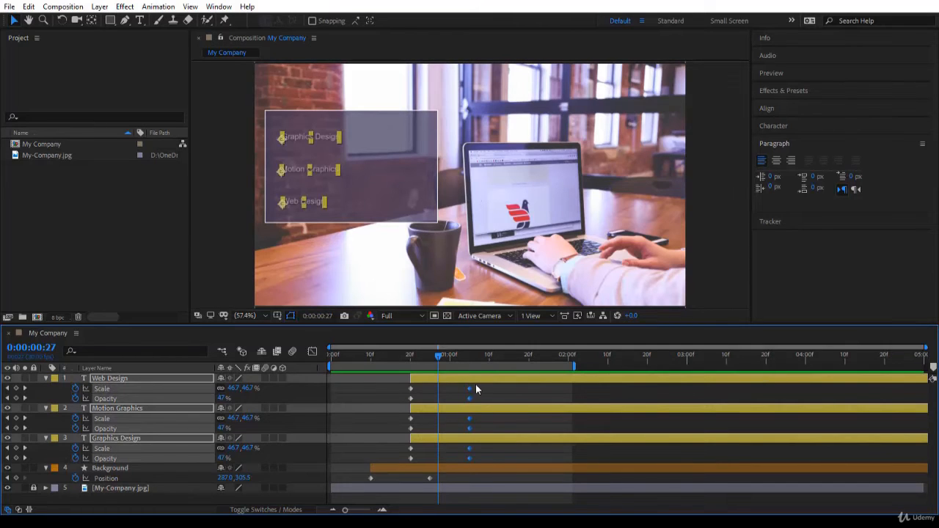
{"action": "left_click", "coordinate": [478, 390]}
{"action": "left_click_drag", "start_coordinate": [464, 398], "coordinate": [475, 444]}
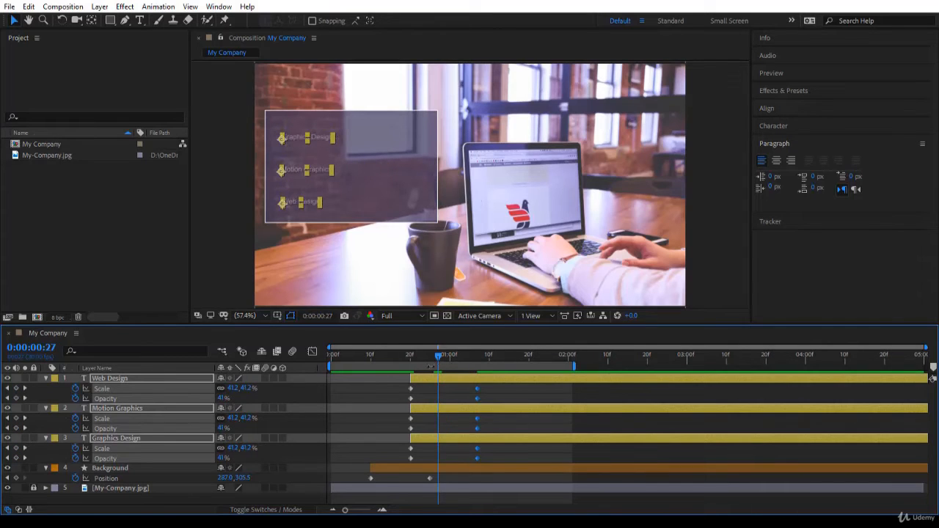
Step: Move the ending Scale and Opacity keyframes of all three text layers to 0:00:01:00, ten frames after their starting keyframes
{"action": "left_click", "coordinate": [424, 378]}
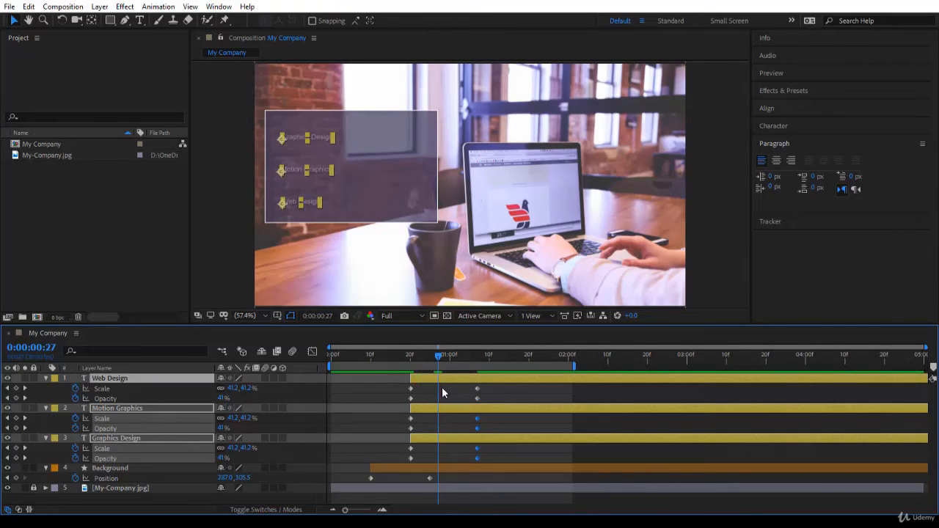
{"action": "key", "text": "j"}
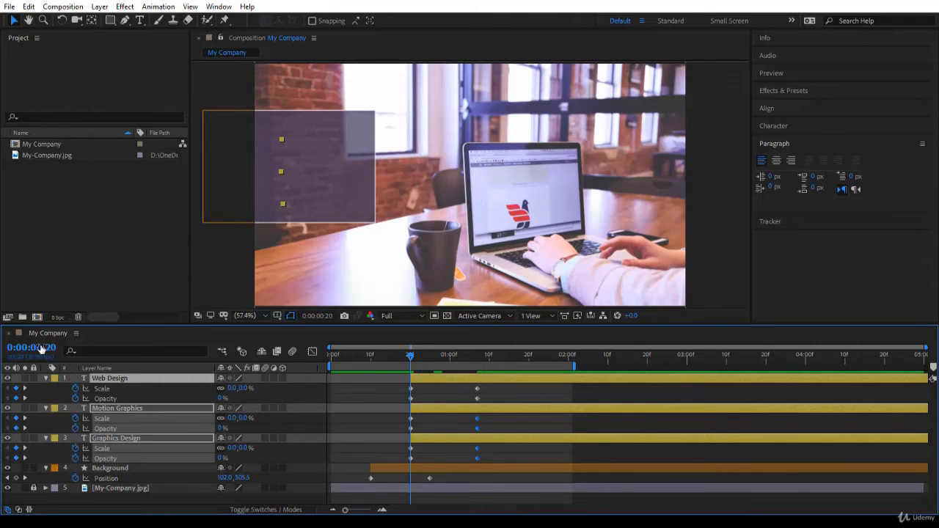
{"action": "left_click", "coordinate": [42, 347]}
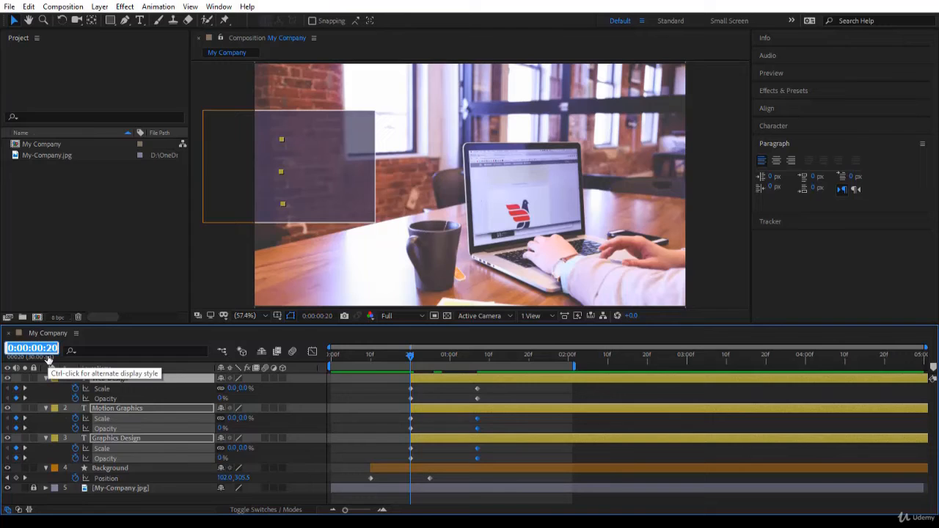
{"action": "type", "text": "+10"}
{"action": "key", "text": "Return"}
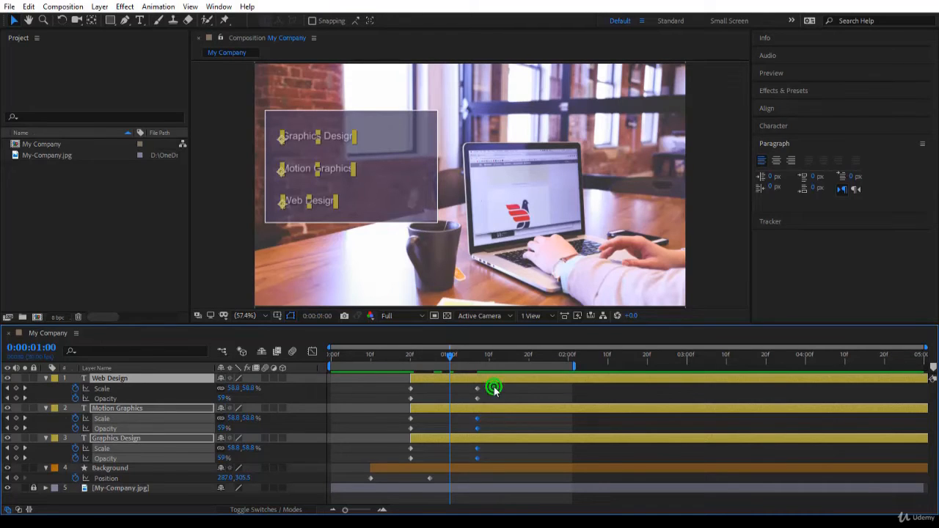
{"action": "left_click_drag", "start_coordinate": [494, 389], "coordinate": [456, 458]}
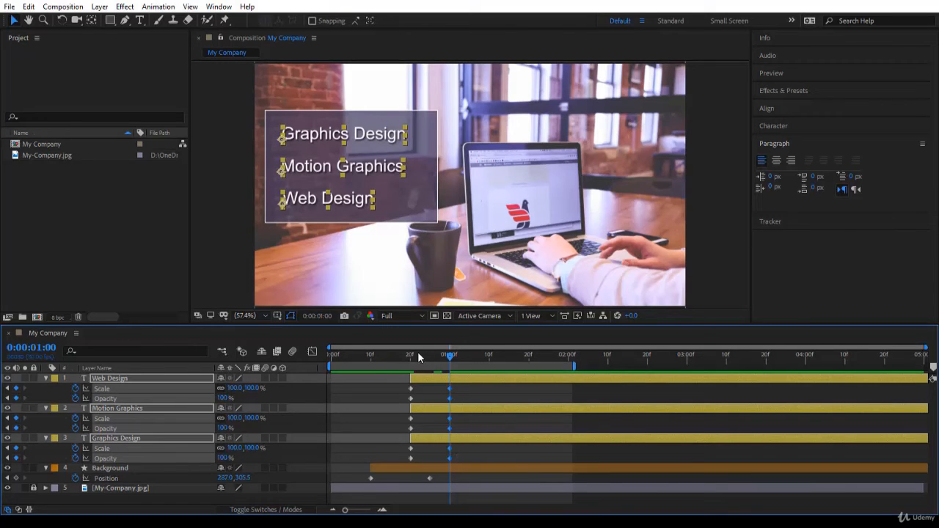
Step: Return to the first frame and play the animation to check the text layers' entrance speed
{"action": "left_click", "coordinate": [371, 363]}
{"action": "left_click", "coordinate": [358, 361]}
{"action": "left_click_drag", "start_coordinate": [347, 361], "coordinate": [298, 354]}
{"action": "key", "text": "space"}
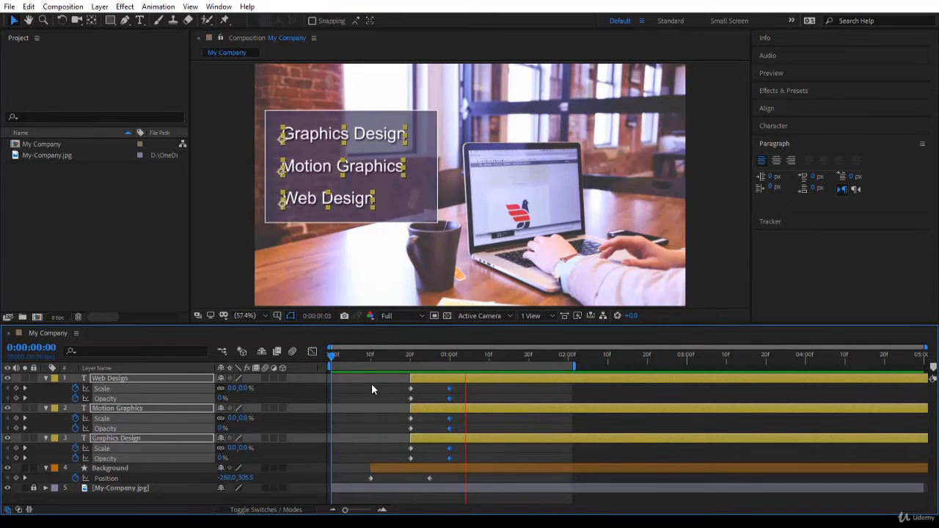
Step: Shift the selected ending Scale and Opacity keyframes of the three text layers earlier, to about 0:00:00:26
{"action": "left_click", "coordinate": [449, 389]}
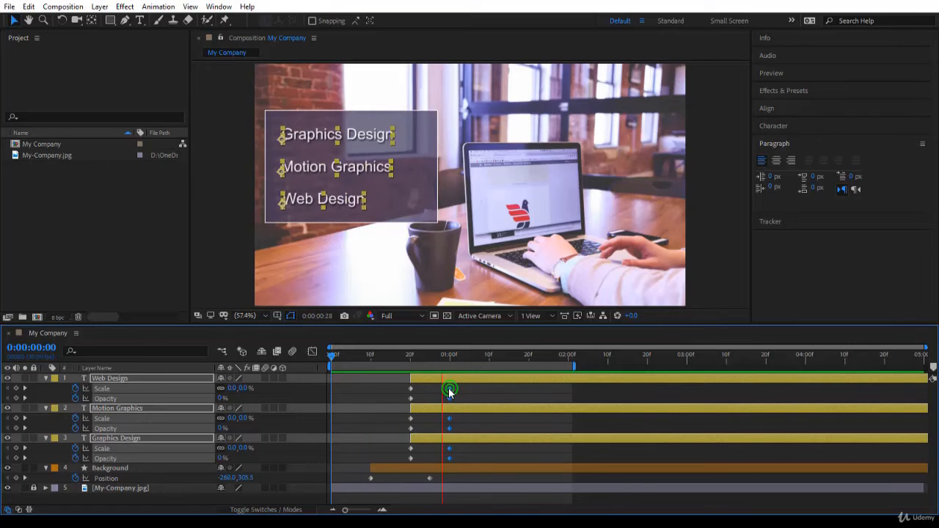
{"action": "left_click_drag", "start_coordinate": [449, 391], "coordinate": [433, 396]}
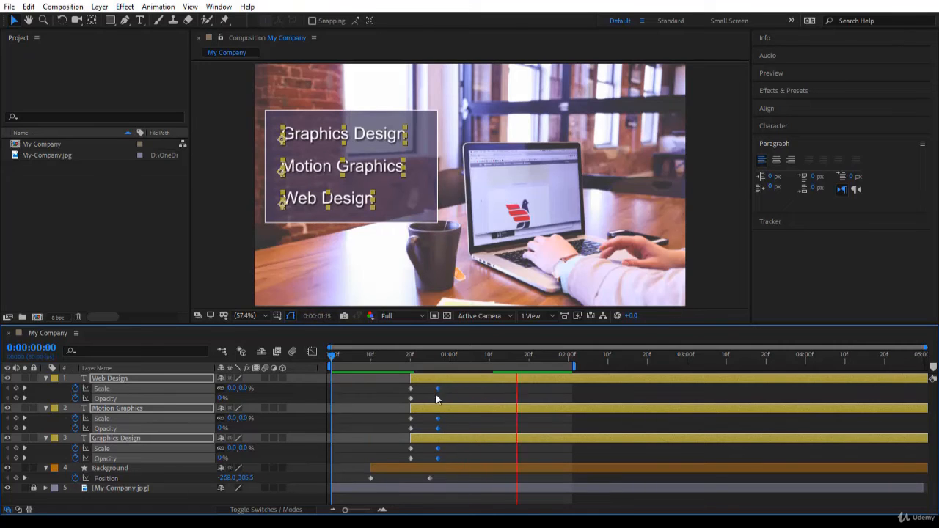
{"action": "left_click", "coordinate": [474, 423]}
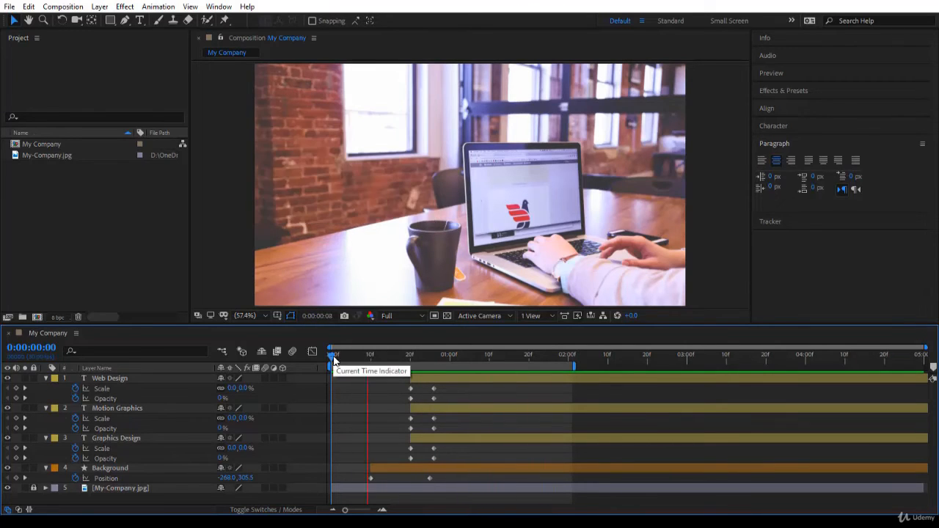
Step: Stagger the text layers, starting Motion Graphics at Graphics Design's ending keyframes and Web Design at Motion Graphics's ending keyframes, and replay the animation
{"action": "left_click_drag", "start_coordinate": [334, 359], "coordinate": [469, 387]}
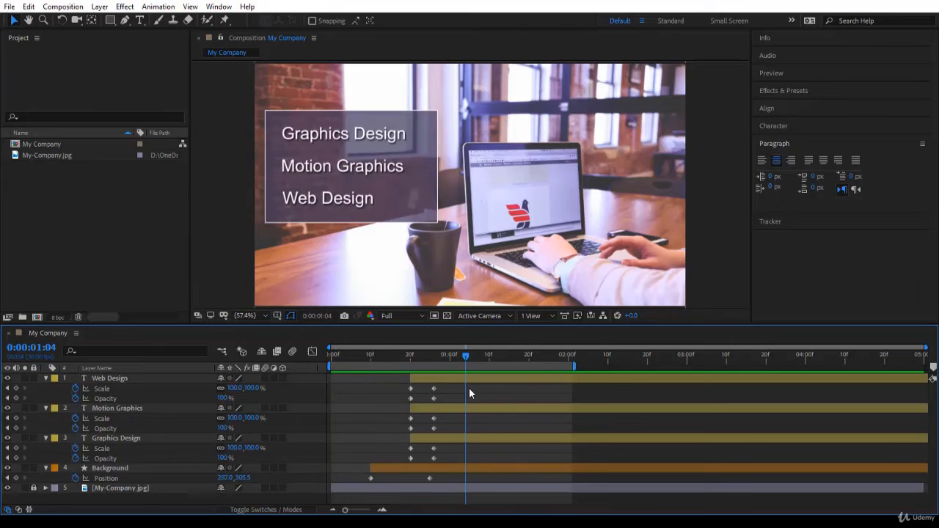
{"action": "left_click", "coordinate": [315, 140]}
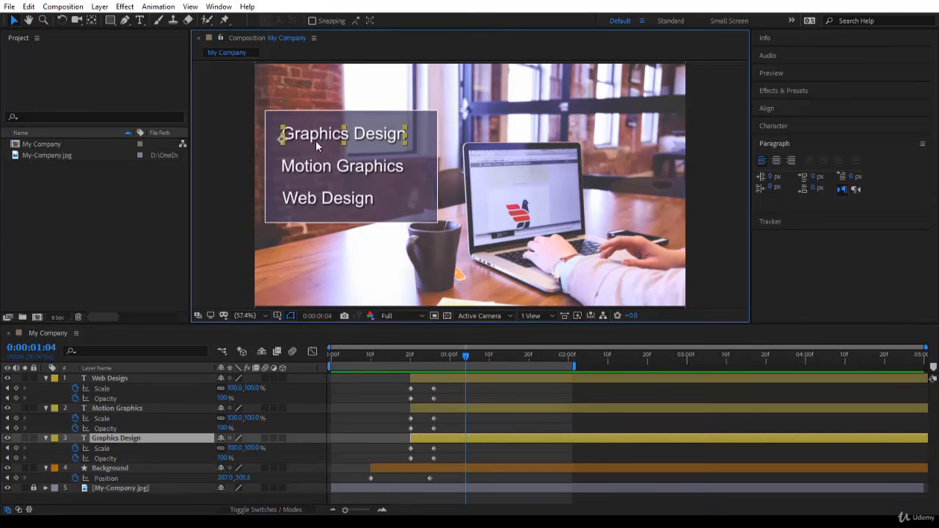
{"action": "left_click", "coordinate": [317, 170]}
{"action": "left_click", "coordinate": [316, 200]}
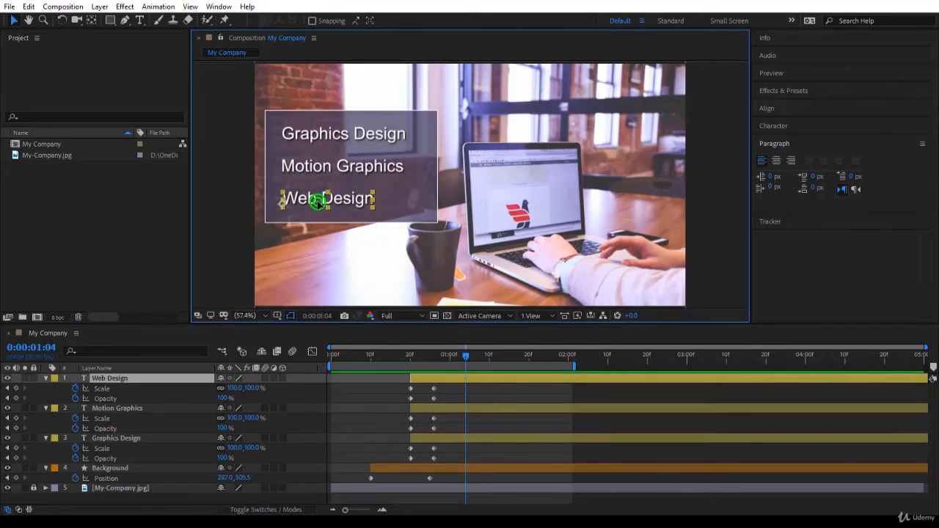
{"action": "left_click", "coordinate": [357, 395]}
{"action": "left_click", "coordinate": [396, 437]}
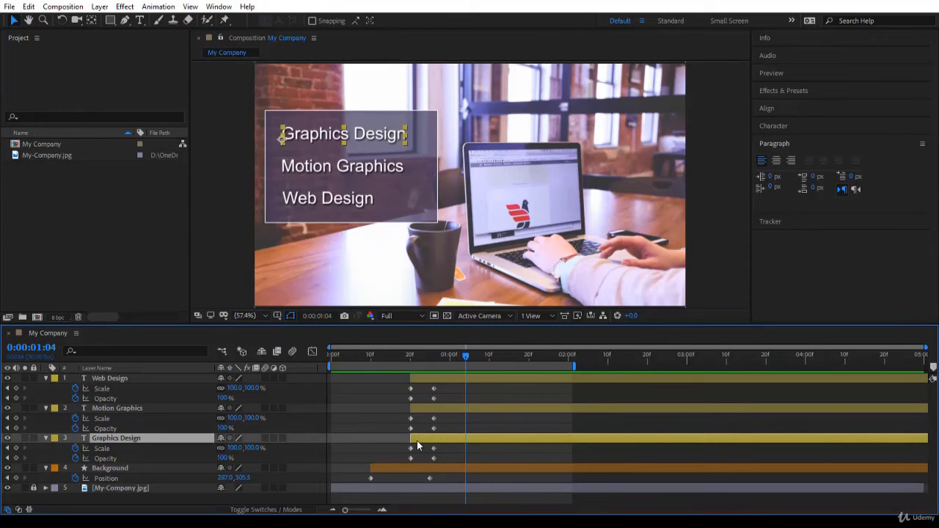
{"action": "left_click", "coordinate": [423, 406]}
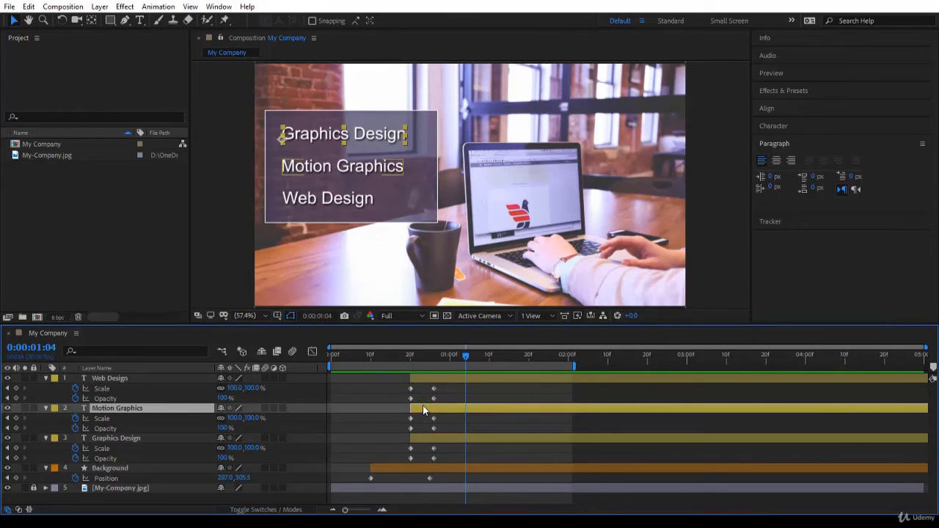
{"action": "left_click_drag", "start_coordinate": [422, 409], "coordinate": [289, 370]}
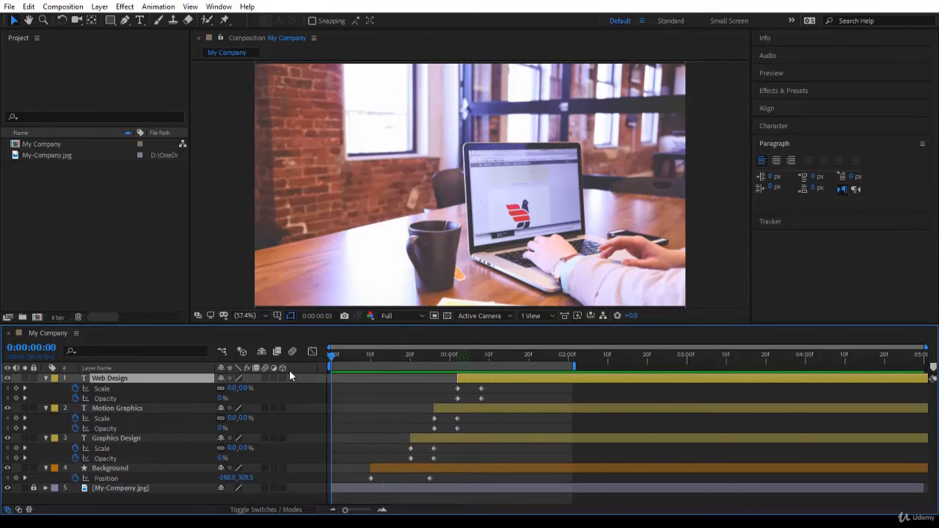
{"action": "key", "text": "space"}
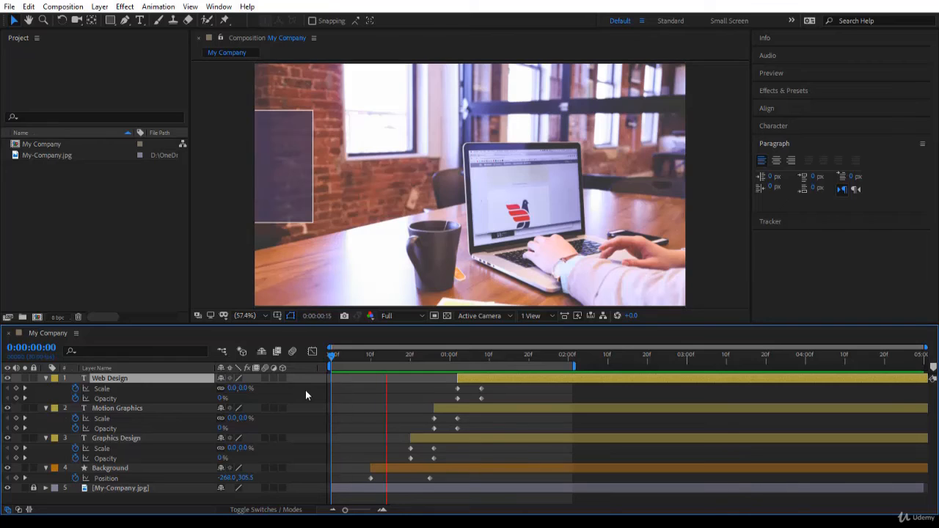
{"action": "left_click", "coordinate": [371, 412]}
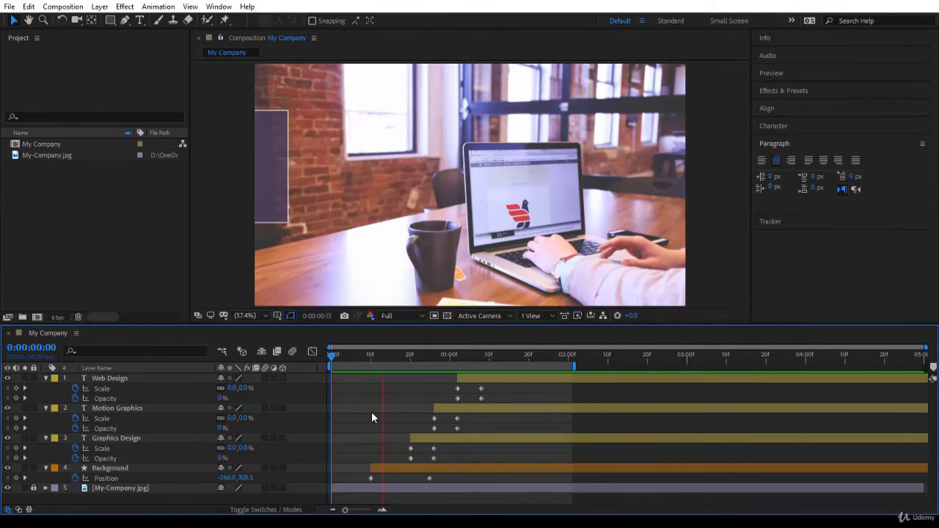
Step: Collapse the keyframed properties of all layers in the timeline
{"action": "left_click", "coordinate": [166, 378]}
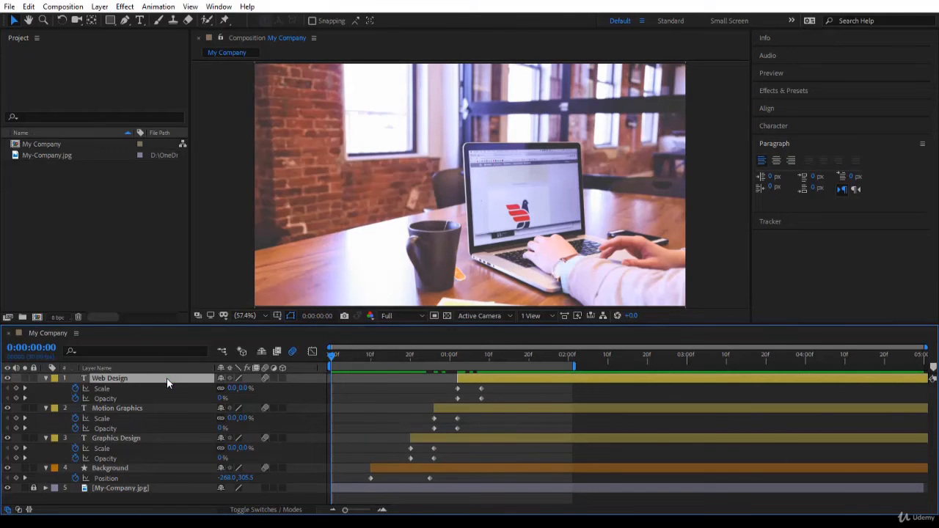
{"action": "key", "text": "ctrl+a"}
{"action": "left_click", "coordinate": [45, 377]}
{"action": "left_click", "coordinate": [122, 440]}
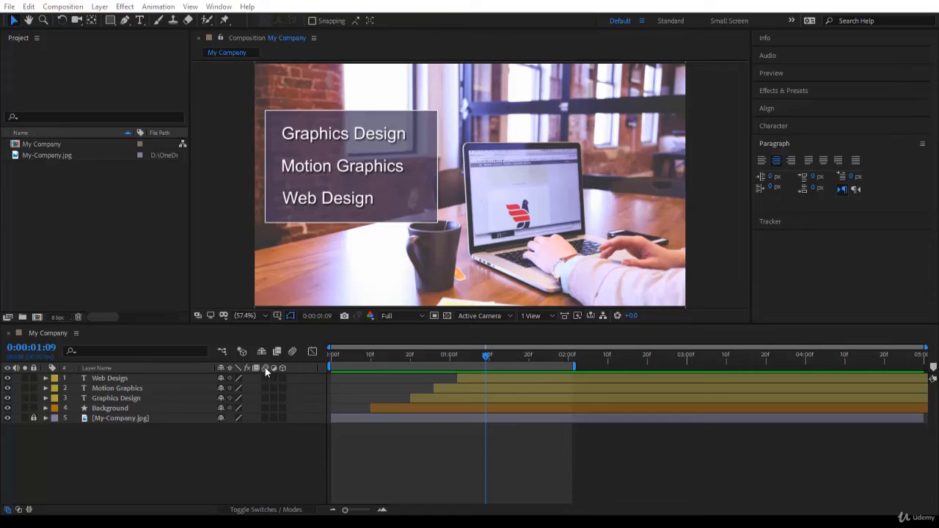
Step: Switch on motion blur for the Web Design layer and enable motion blur for the composition
{"action": "left_click", "coordinate": [265, 368]}
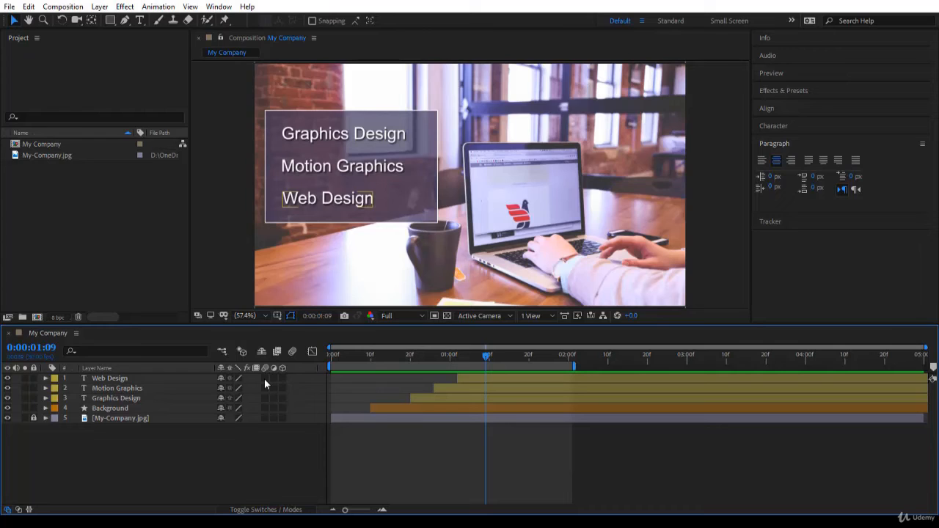
{"action": "left_click", "coordinate": [264, 379]}
{"action": "left_click", "coordinate": [293, 354]}
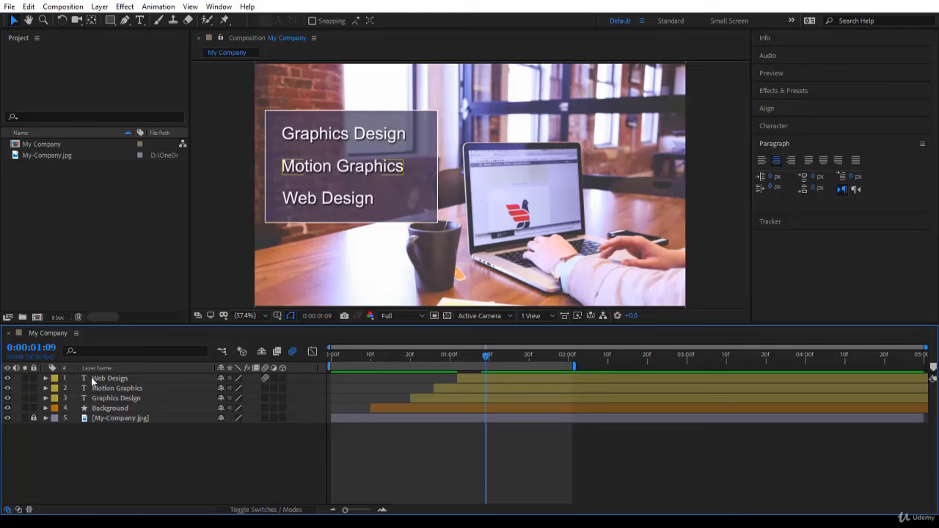
Step: Switch on motion blur for the Motion Graphics, Graphics Design and Background layers
{"action": "left_click", "coordinate": [265, 388]}
{"action": "left_click", "coordinate": [265, 398]}
{"action": "left_click", "coordinate": [266, 408]}
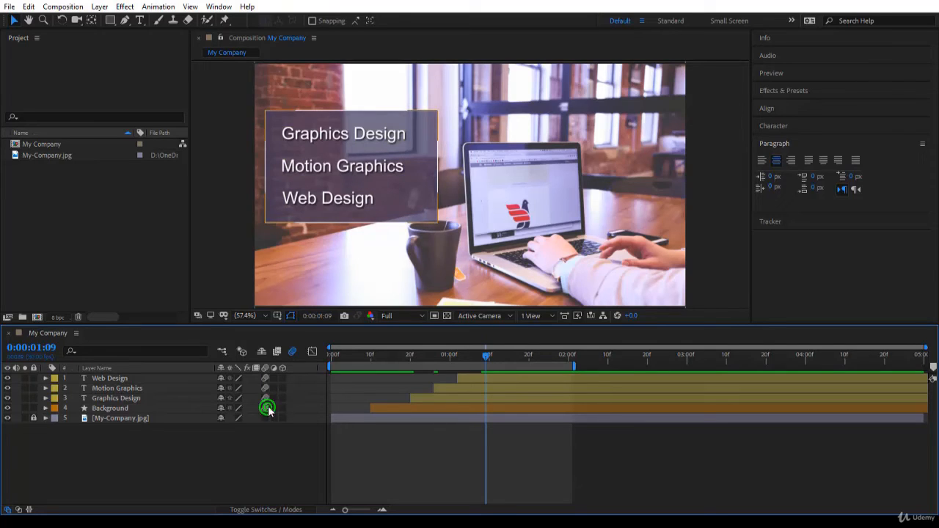
{"action": "left_click", "coordinate": [293, 352]}
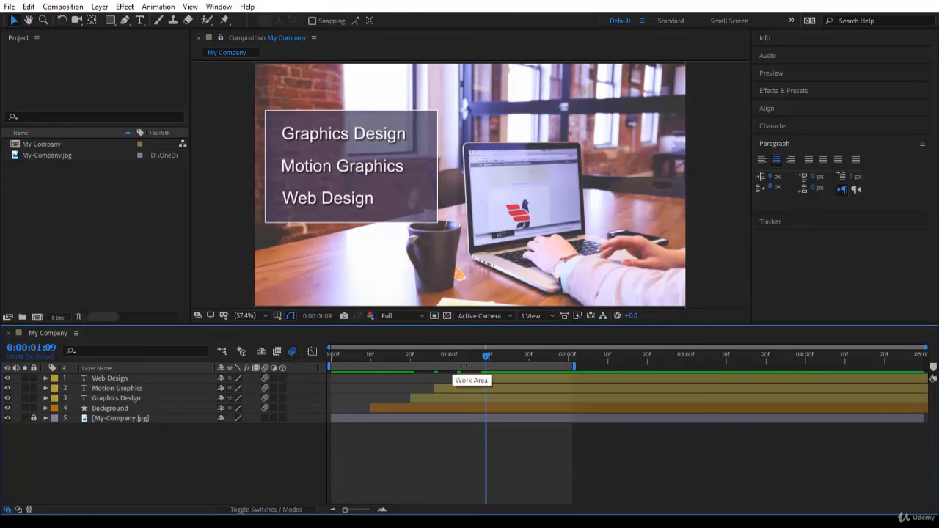
Step: Scrub to 0:00:01:07 and toggle the Web Design layer's motion blur off and on to compare its effect
{"action": "mouse_move", "coordinate": [486, 356]}
{"action": "left_mouse_down"}
{"action": "mouse_move", "coordinate": [464, 358]}
{"action": "mouse_move", "coordinate": [479, 362]}
{"action": "left_mouse_up"}
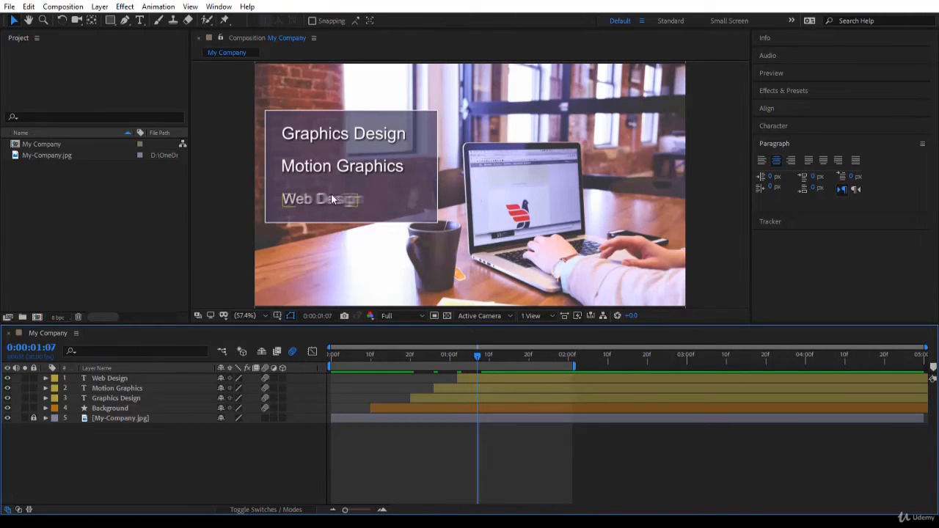
{"action": "left_click", "coordinate": [300, 199]}
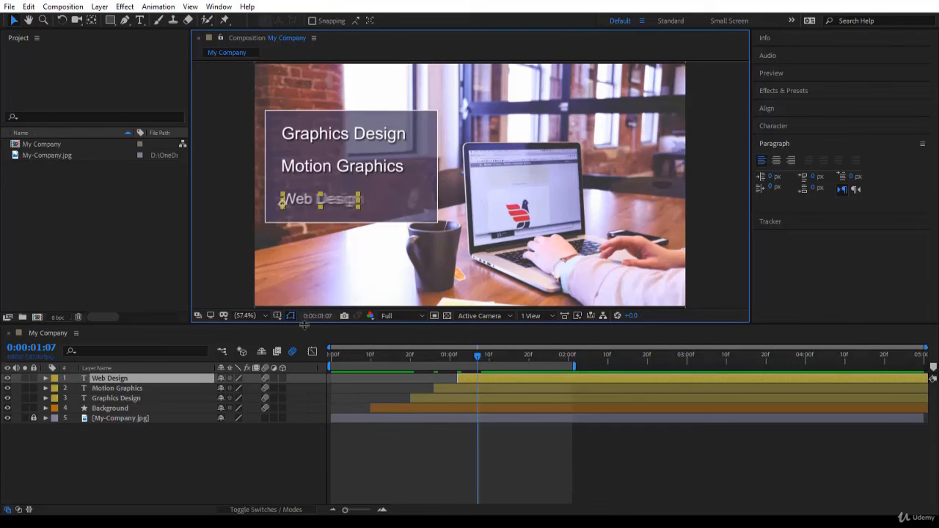
{"action": "left_click", "coordinate": [266, 378]}
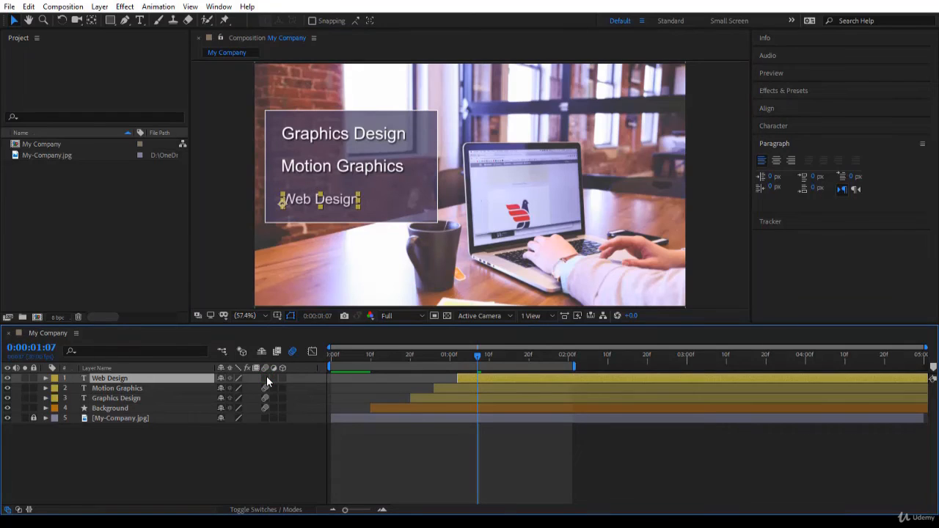
{"action": "left_click", "coordinate": [267, 377]}
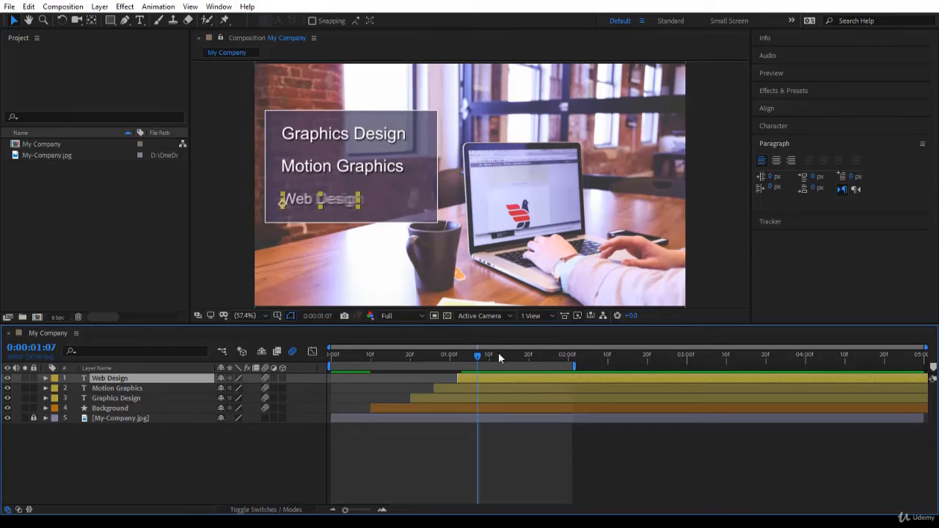
Step: Turn off motion blur for the whole composition, preview the animation without it, and turn it back on
{"action": "left_click", "coordinate": [294, 353]}
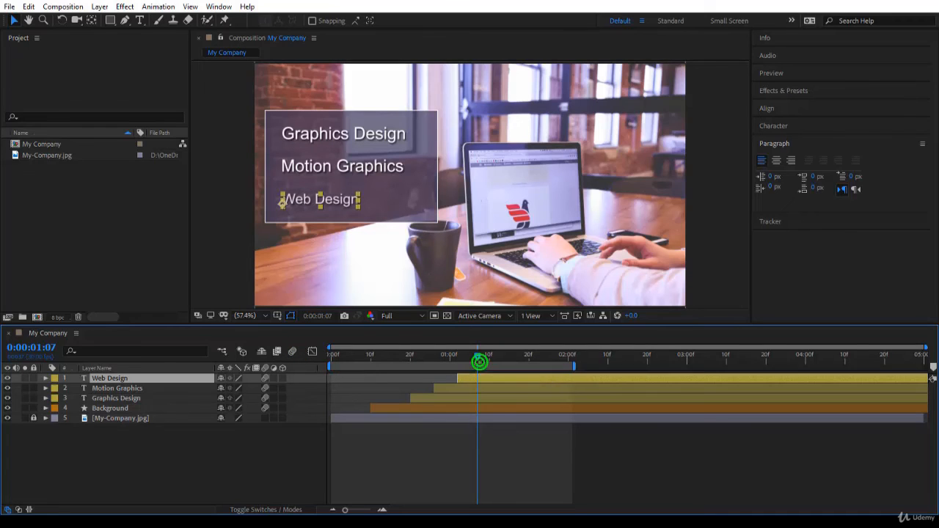
{"action": "key", "text": "space"}
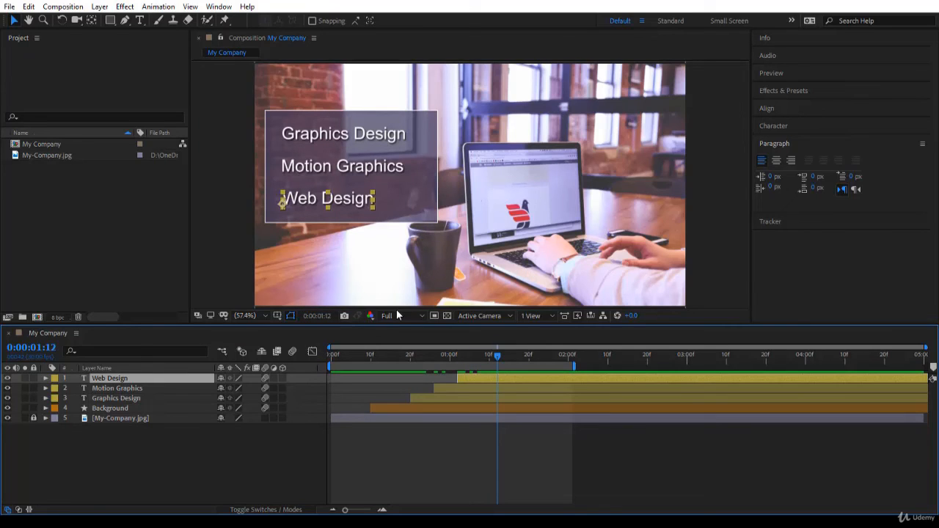
{"action": "left_click", "coordinate": [292, 352]}
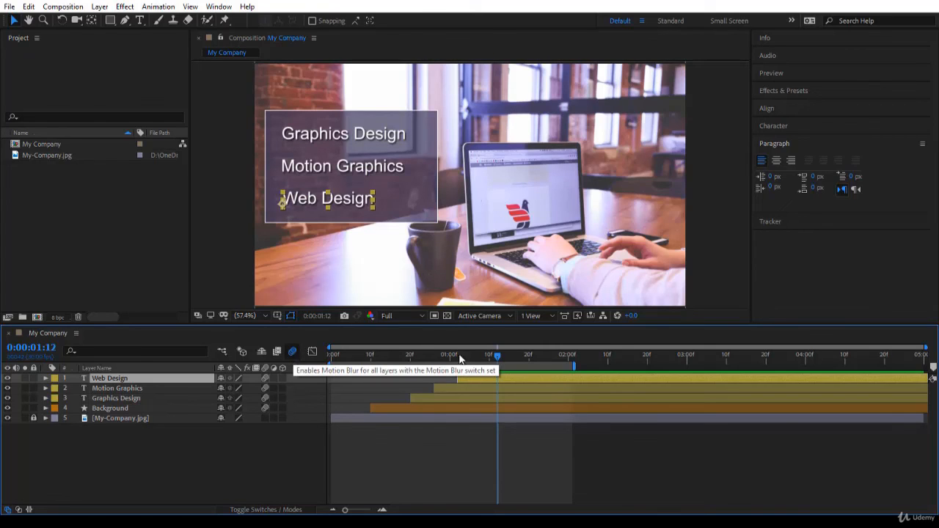
Step: Play the animation from the first frame to check the motion blur, and return to 0:00:00:00
{"action": "left_click_drag", "start_coordinate": [498, 355], "coordinate": [282, 375]}
{"action": "left_click", "coordinate": [422, 455]}
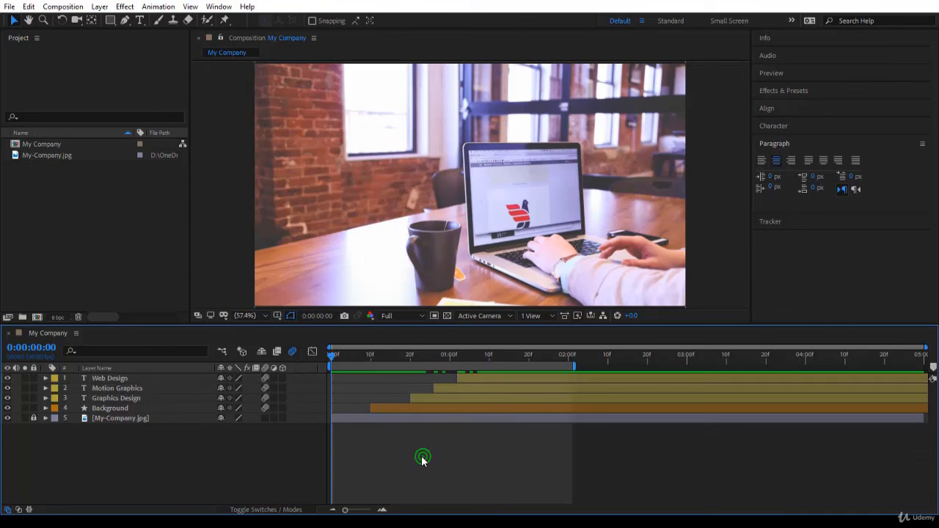
{"action": "key", "text": "space"}
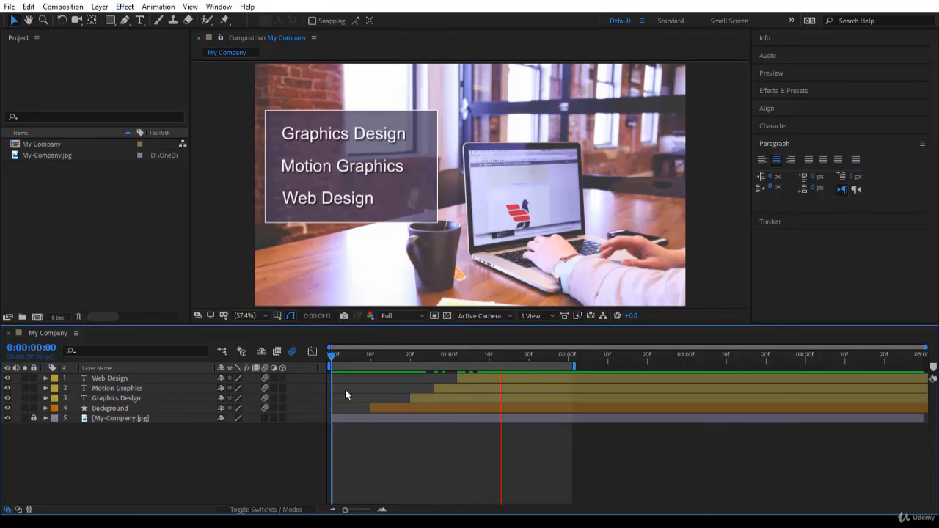
{"action": "left_click", "coordinate": [334, 357]}
{"action": "left_click_drag", "start_coordinate": [342, 359], "coordinate": [331, 404]}
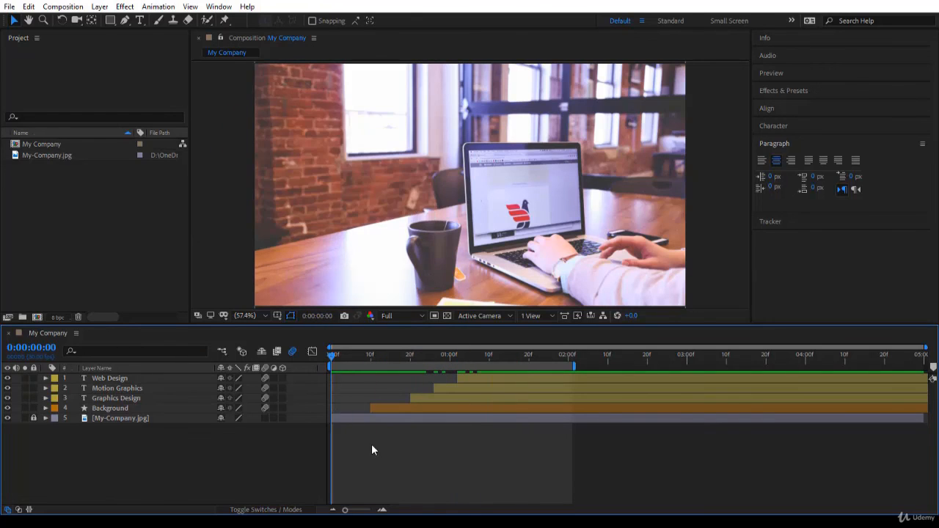